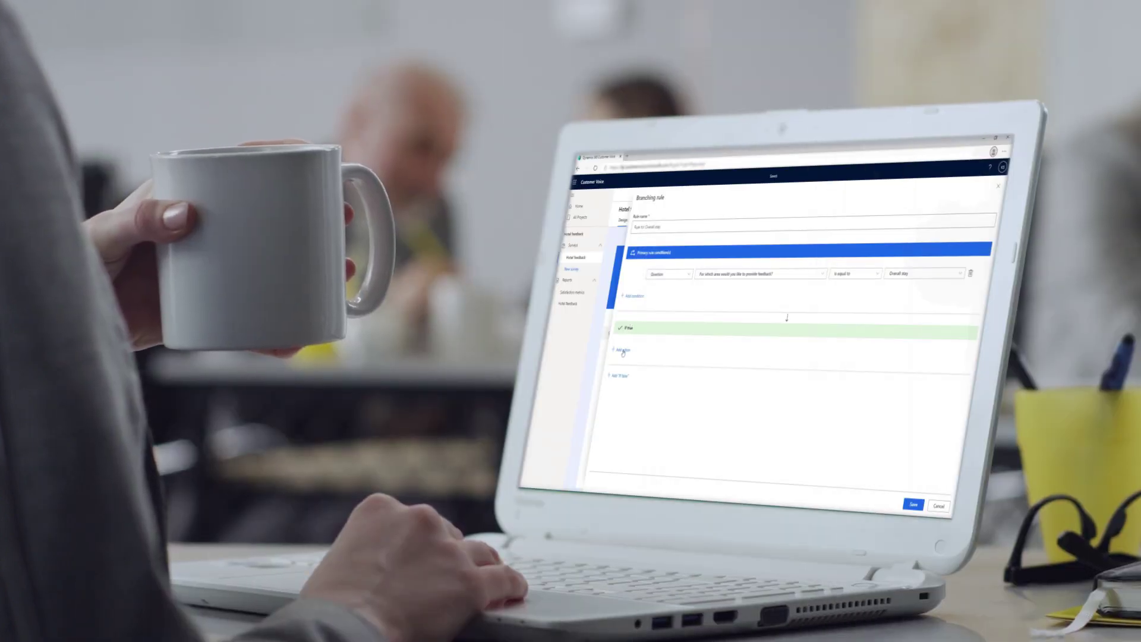
Step: Add a true-branch action that sends respondents to another question
left_click(623, 350)
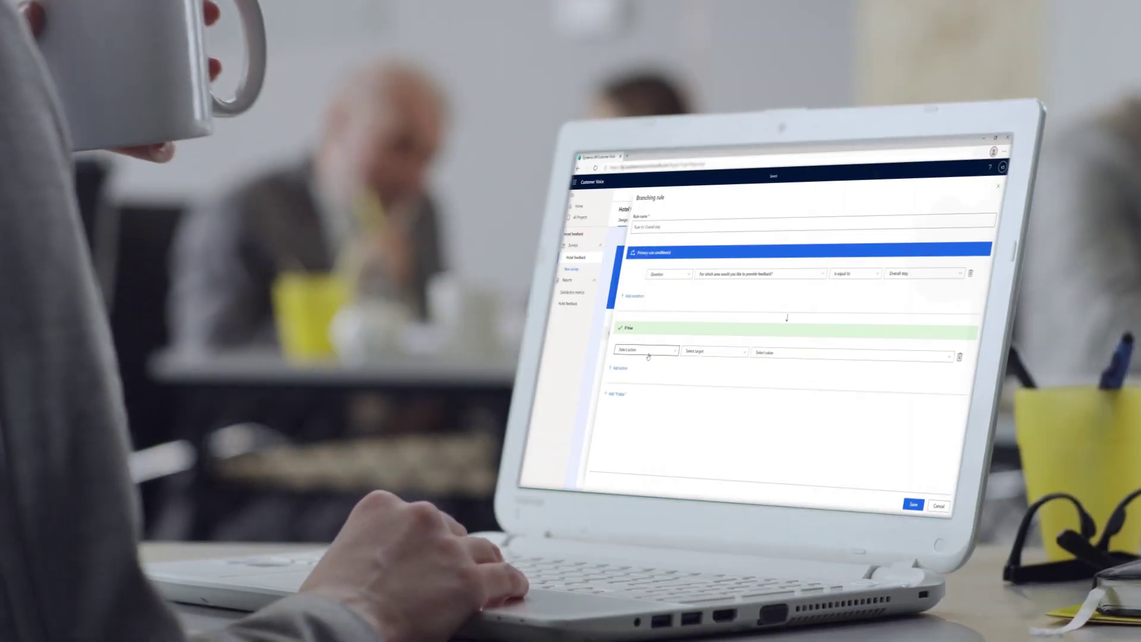
left_click(624, 351)
left_click(640, 382)
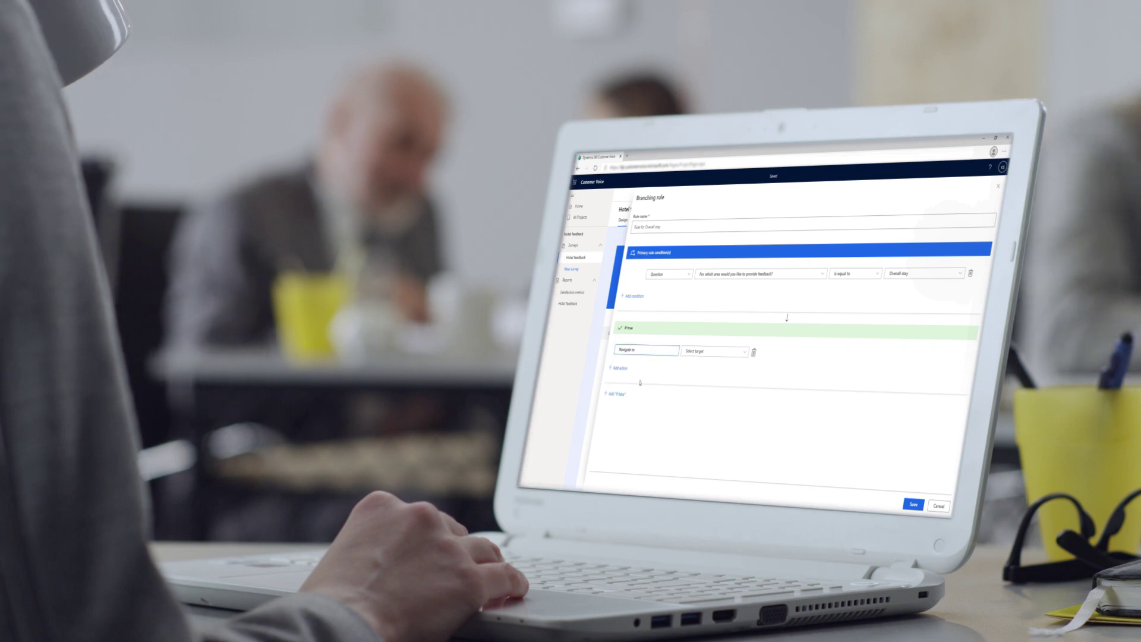
left_click(695, 352)
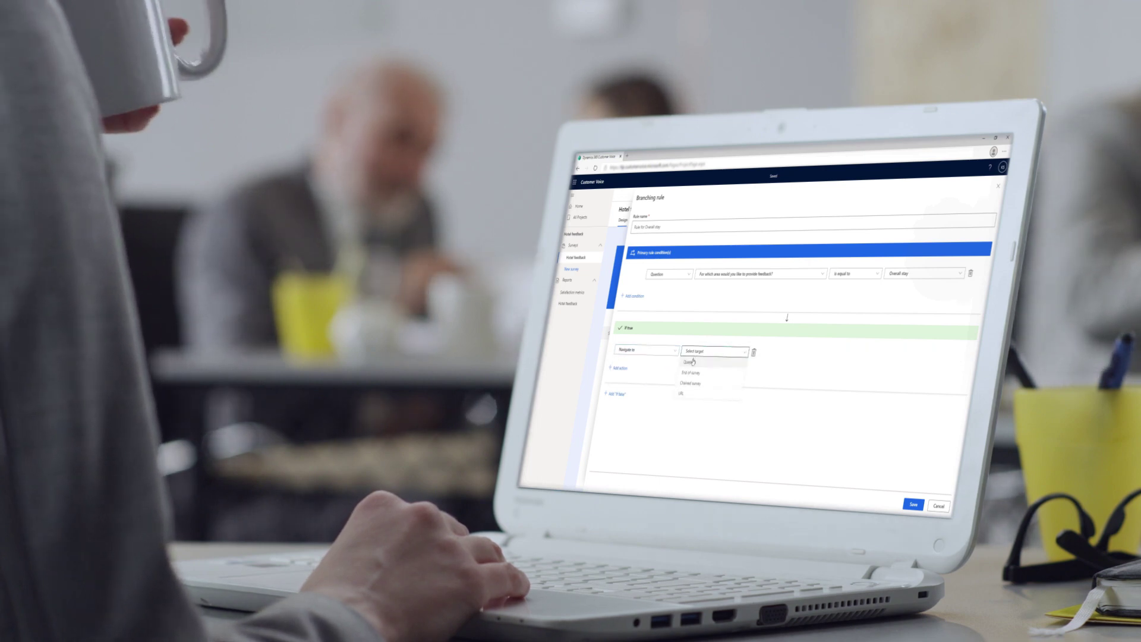
left_click(691, 362)
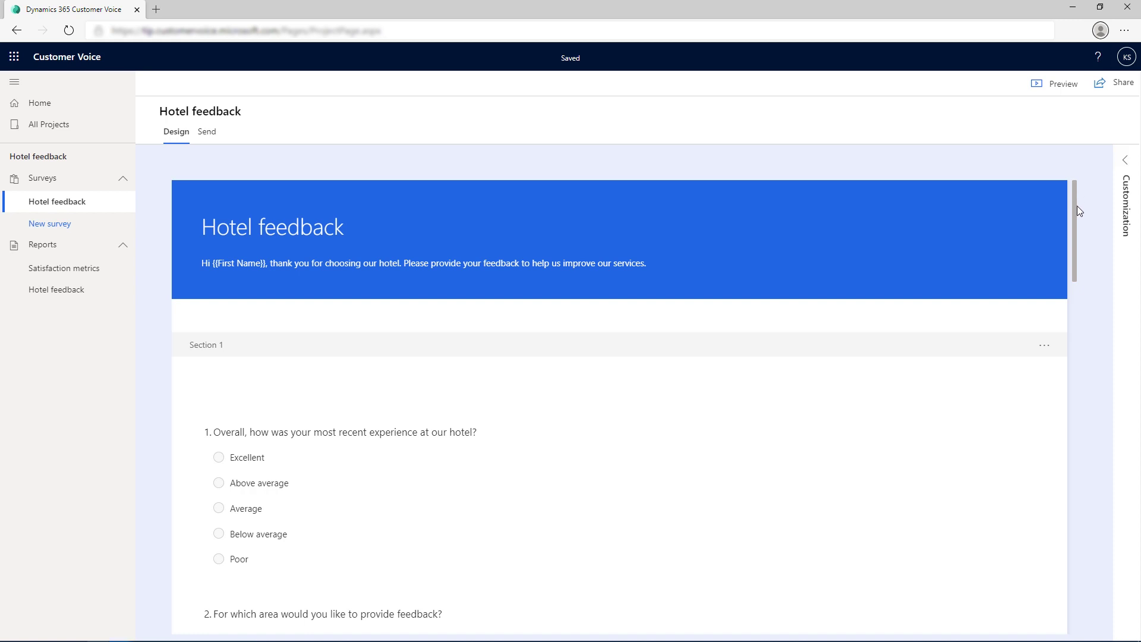
Step: Open the Hotel feedback survey's customization options and go to Branching
left_click_drag(1078, 214, 1096, 206)
left_click(1125, 157)
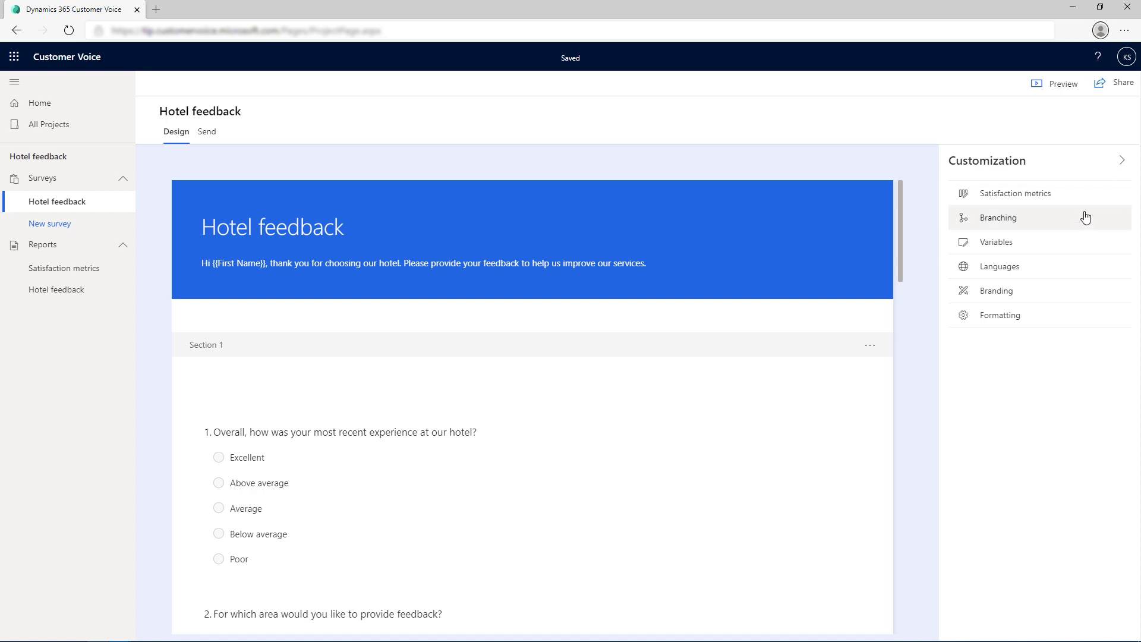
left_click(1085, 218)
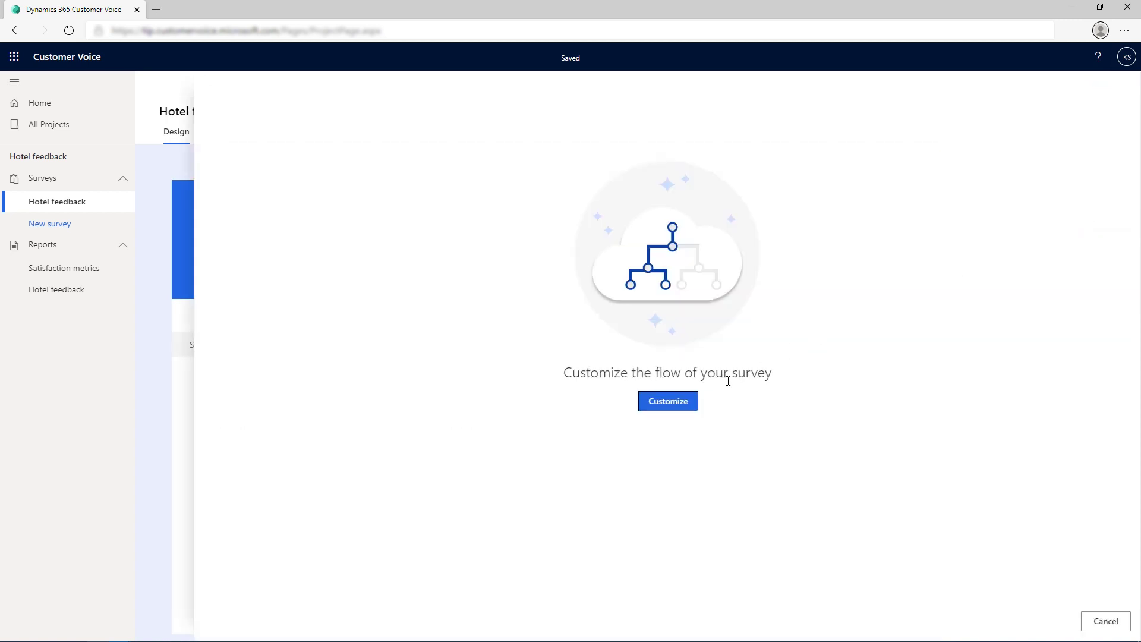
Step: Create a new branching rule named 'Rule for Overall stay'
left_click(690, 400)
key("BackSpace")
type("for Overall stay")
key("Tab")
Step: Add the condition feedback area equals Overall stay, plus an If true branch
left_click(240, 228)
key("Tab")
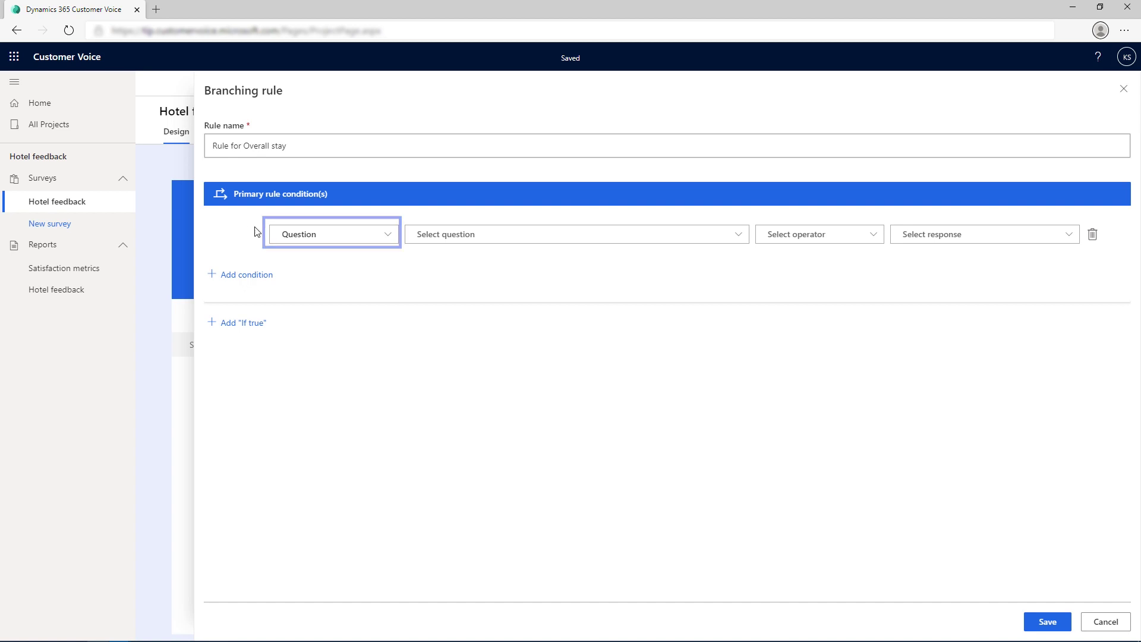
left_click(619, 236)
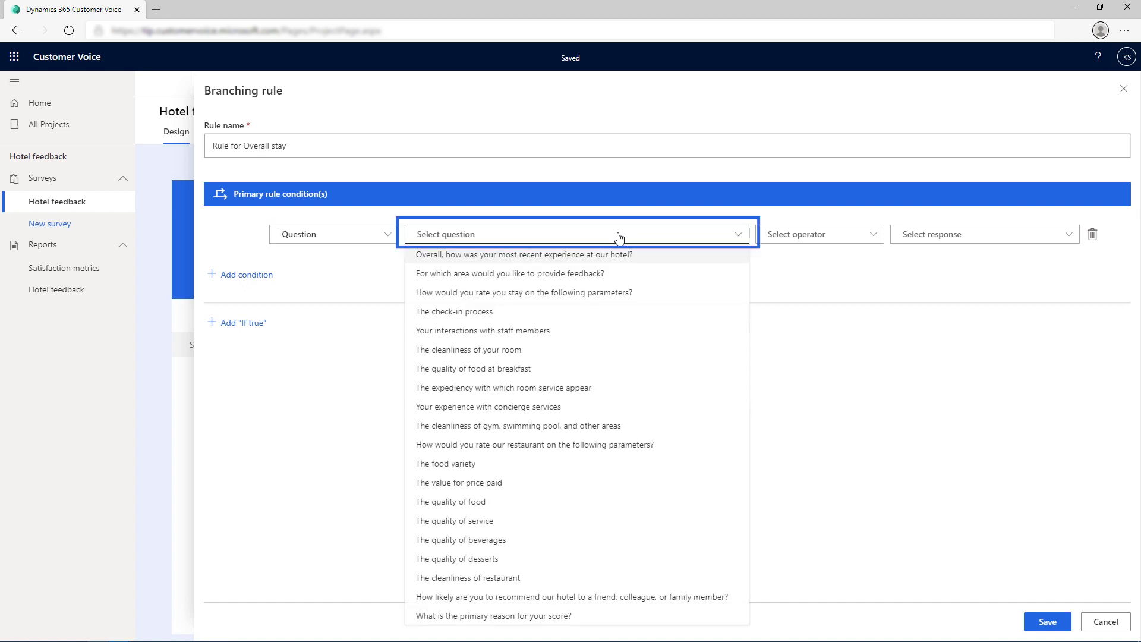
left_click(597, 274)
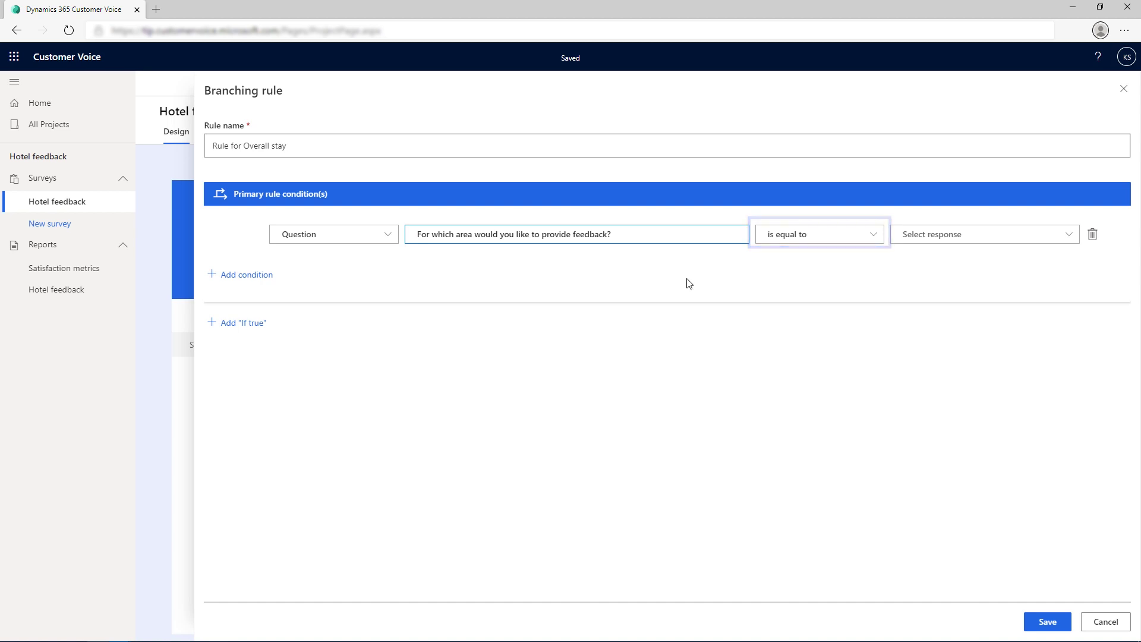
left_click(934, 238)
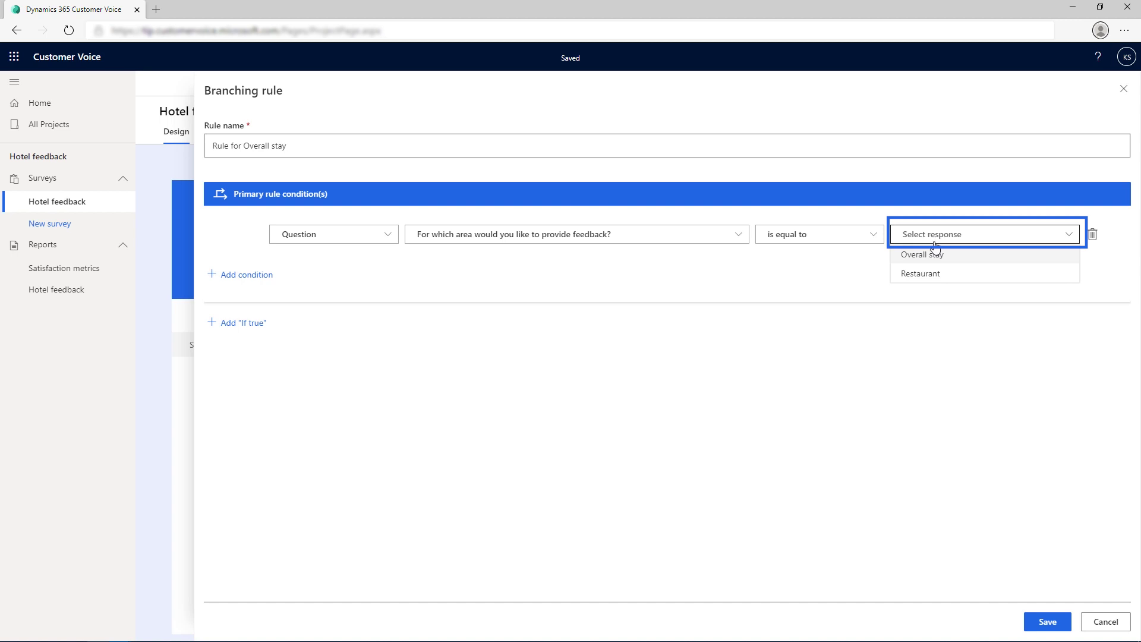
left_click(931, 257)
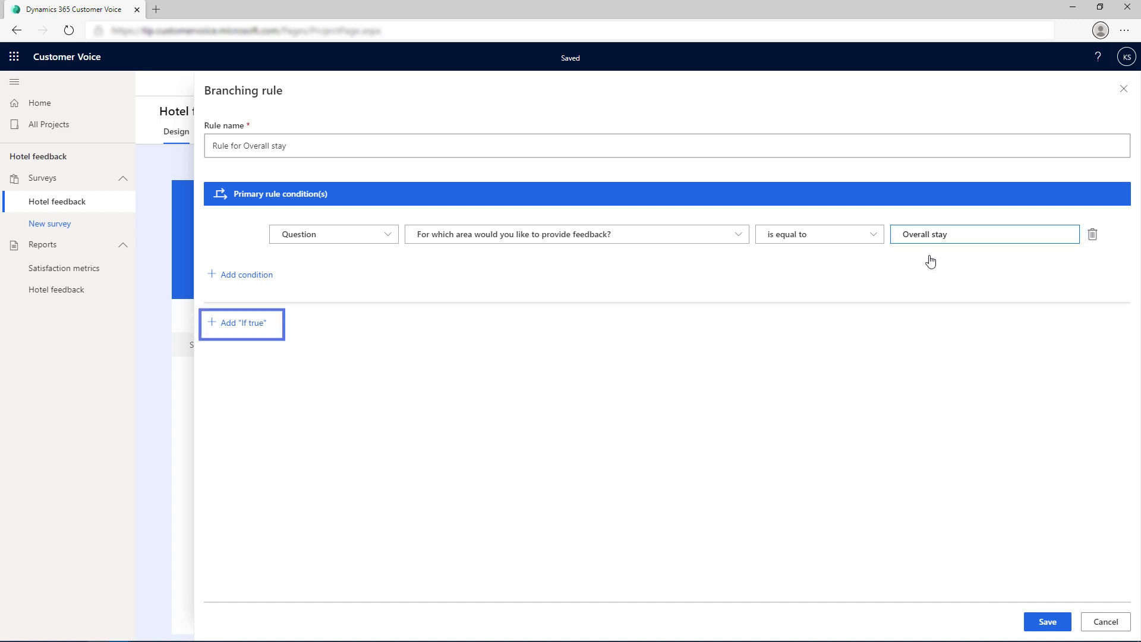
left_click(249, 329)
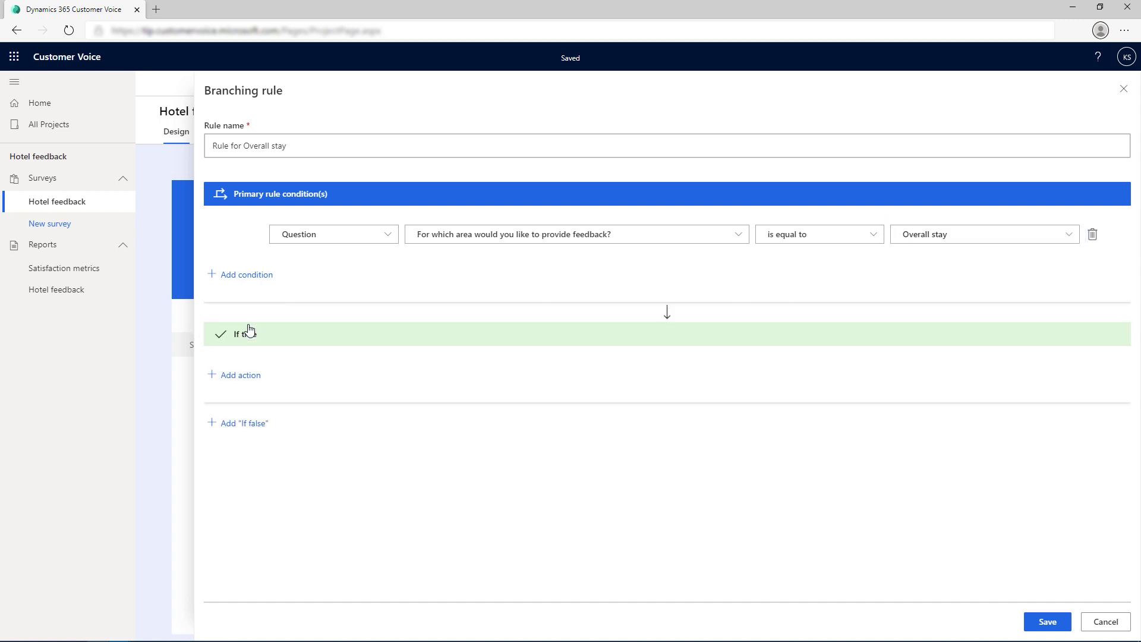
Step: Make the If true branch go to the question rating the stay
left_click(241, 375)
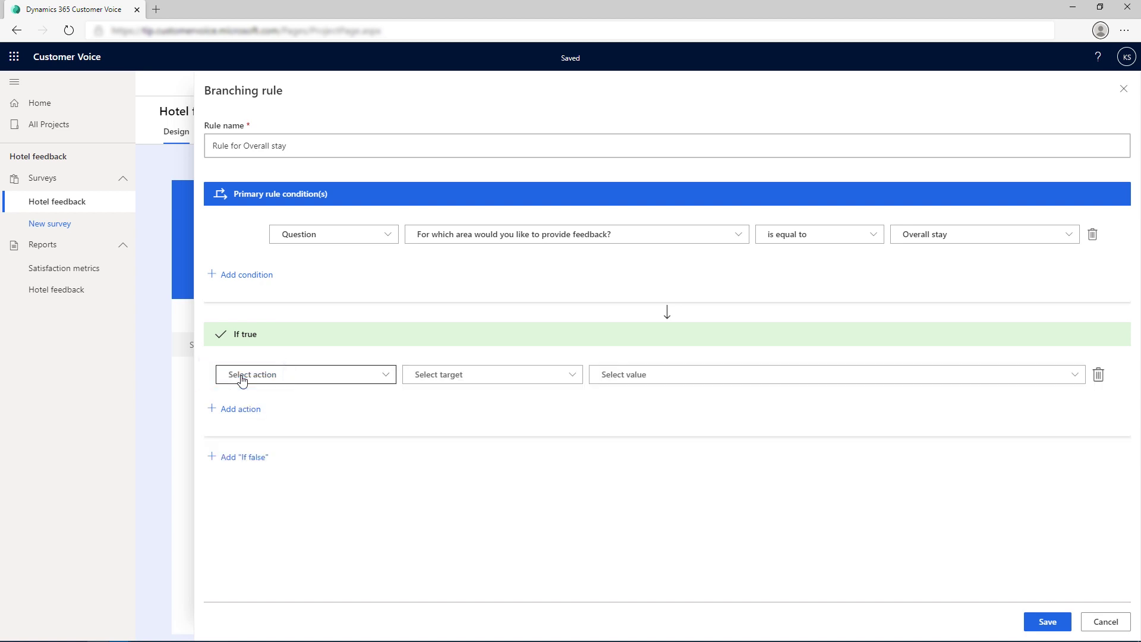
left_click(310, 381)
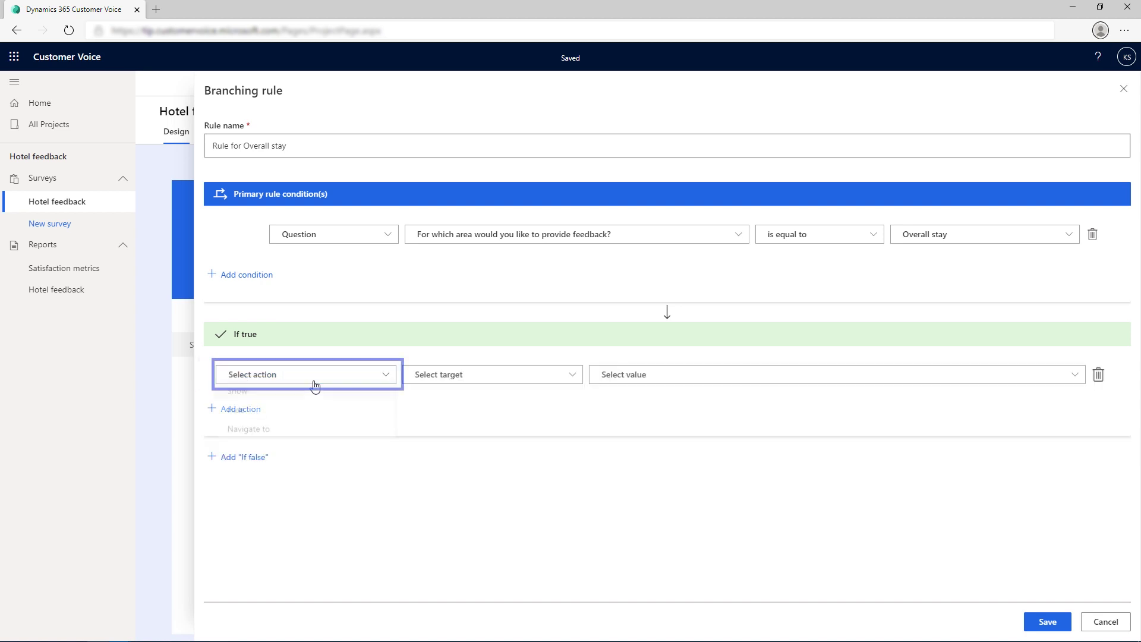
left_click(304, 435)
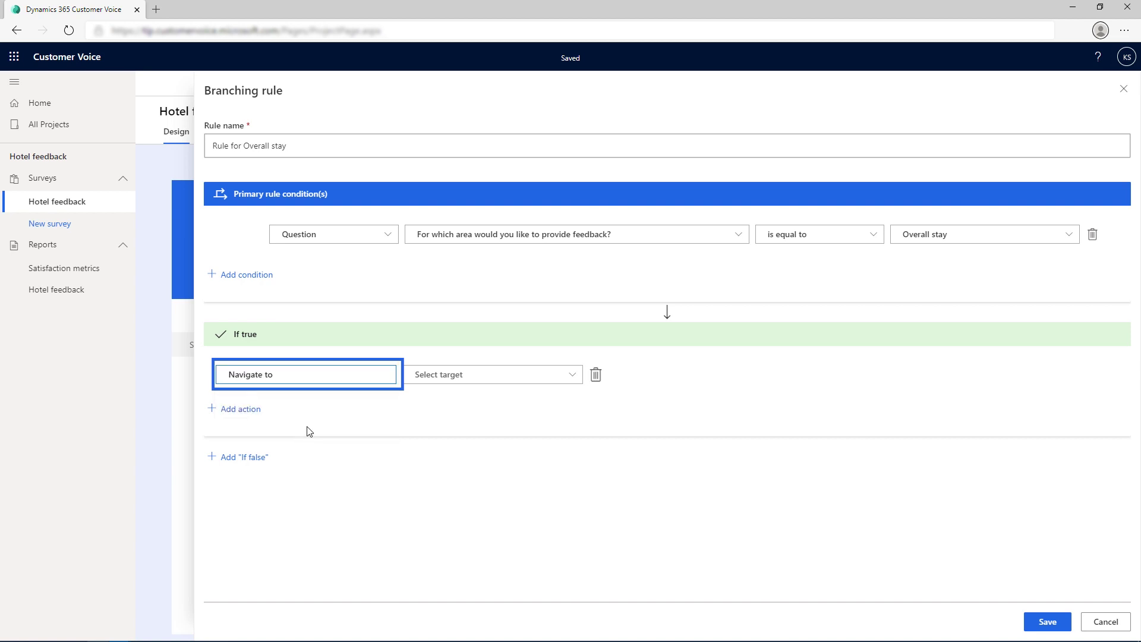
left_click(440, 381)
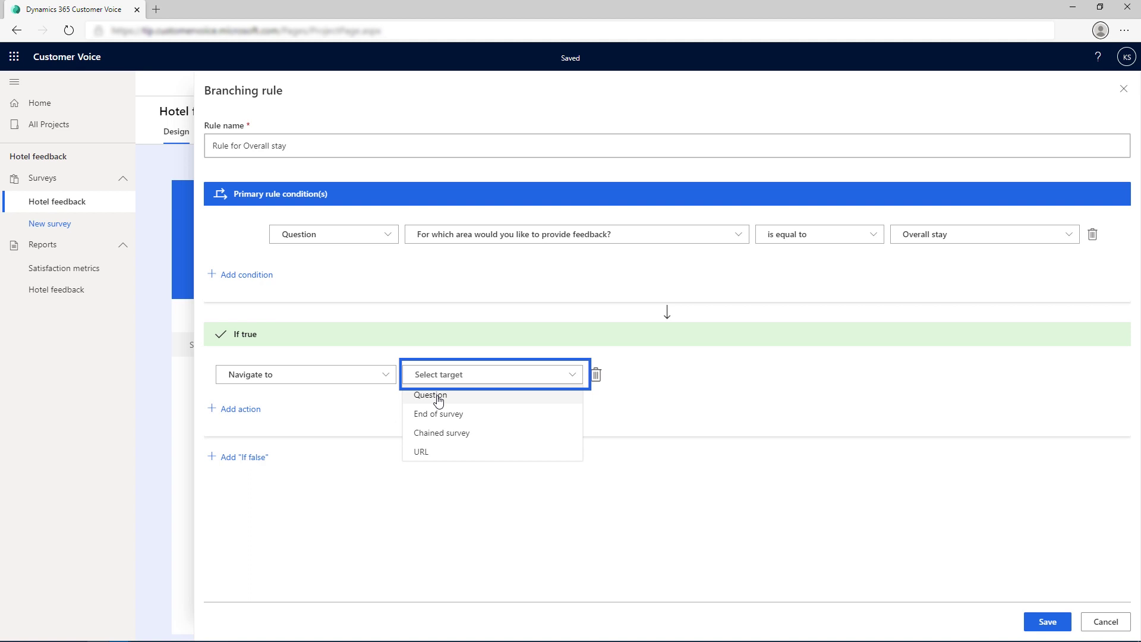
left_click(438, 397)
left_click(625, 384)
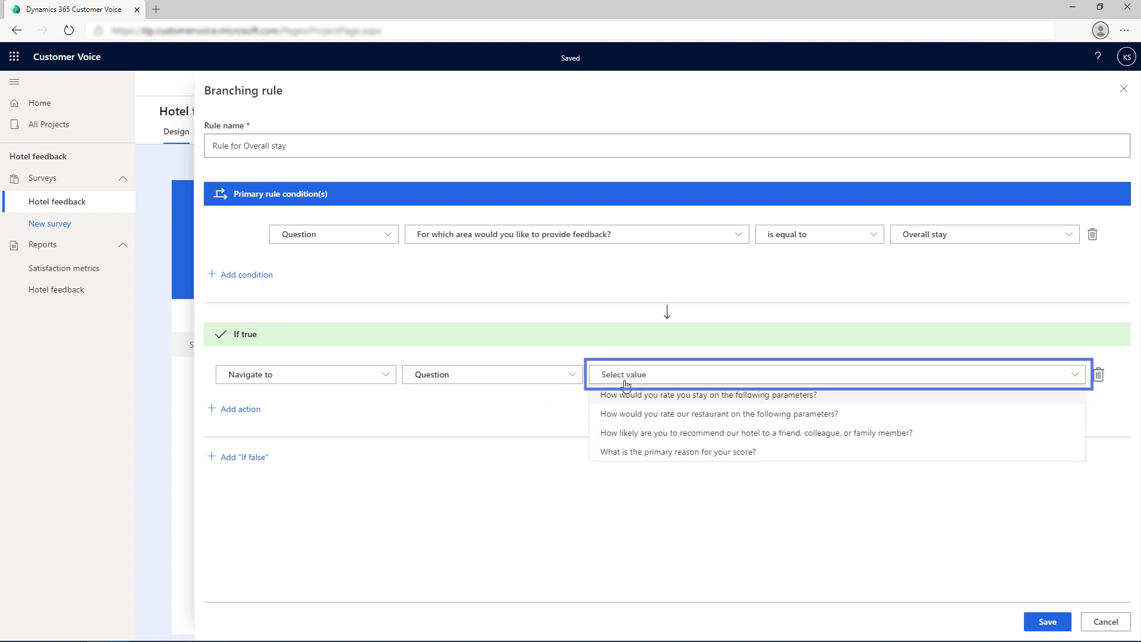
left_click(625, 395)
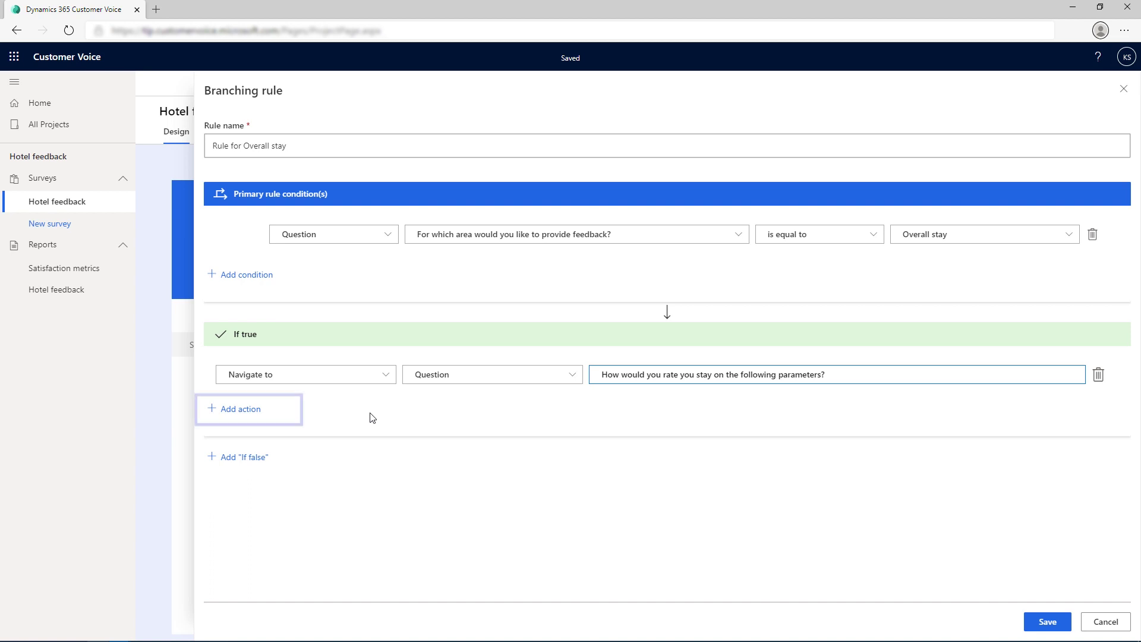
Step: Add a second action hiding the restaurant rating question, and save the rule
left_click(241, 412)
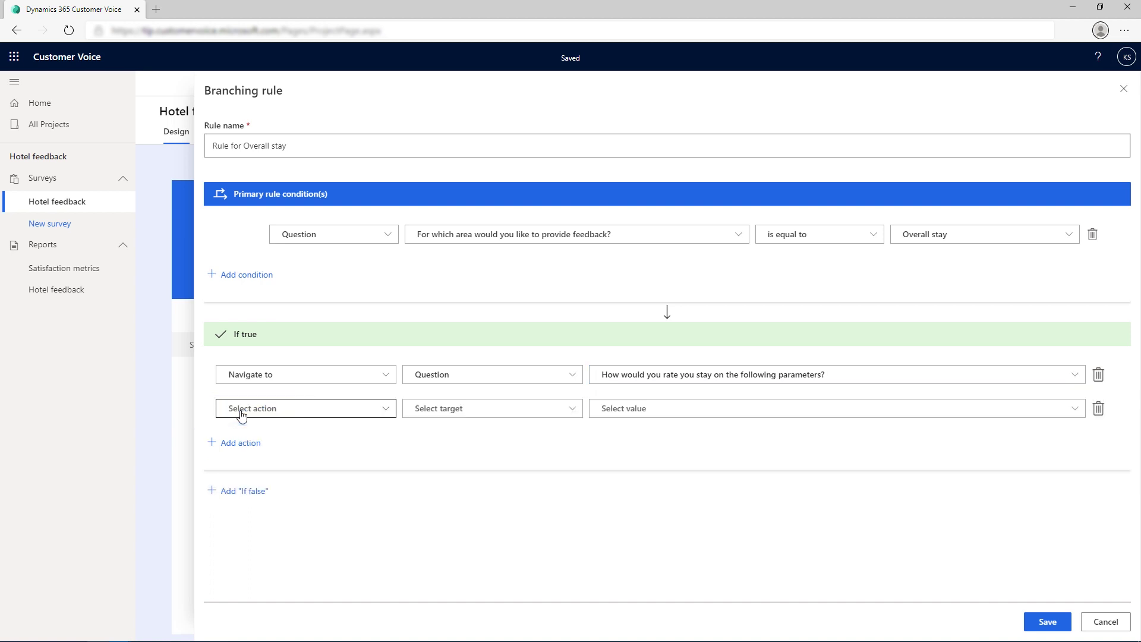
left_click(294, 410)
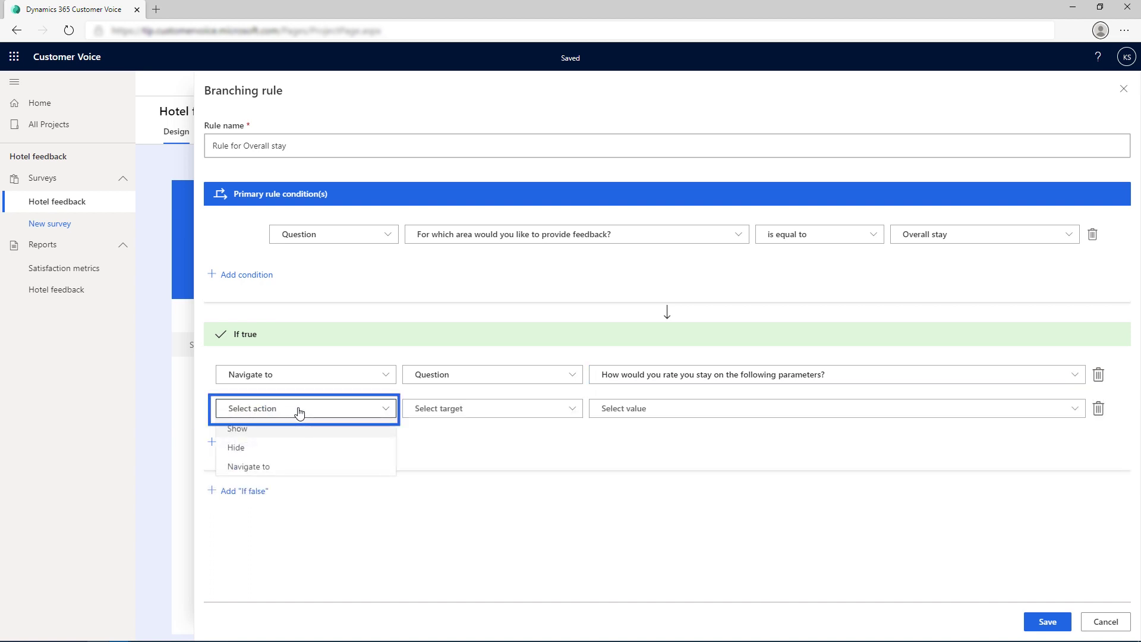
left_click(278, 449)
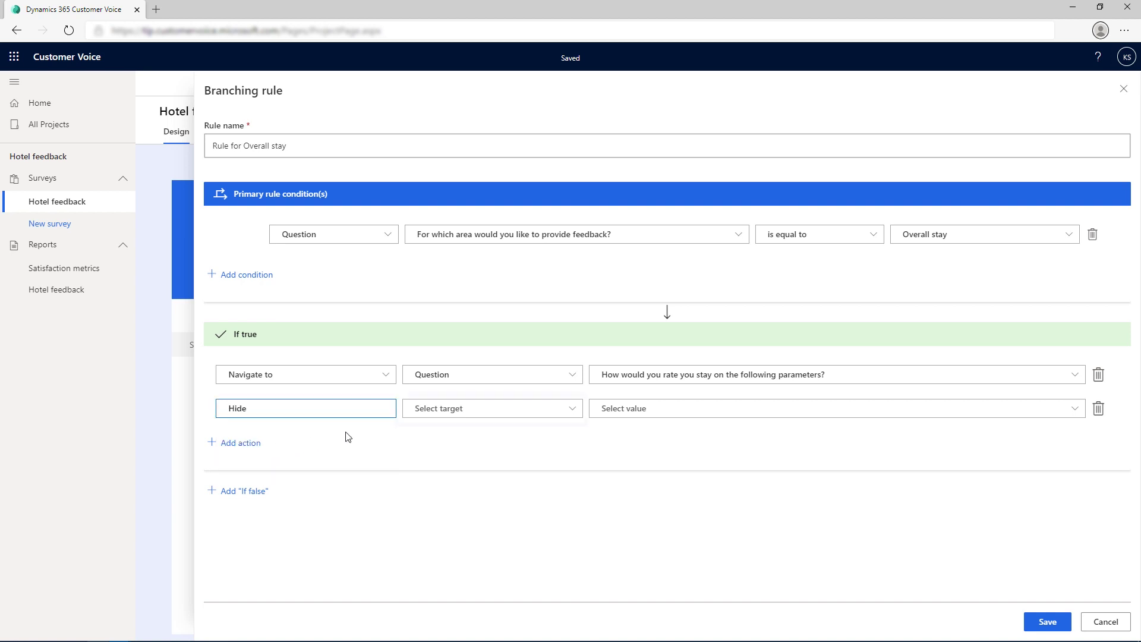
left_click(429, 414)
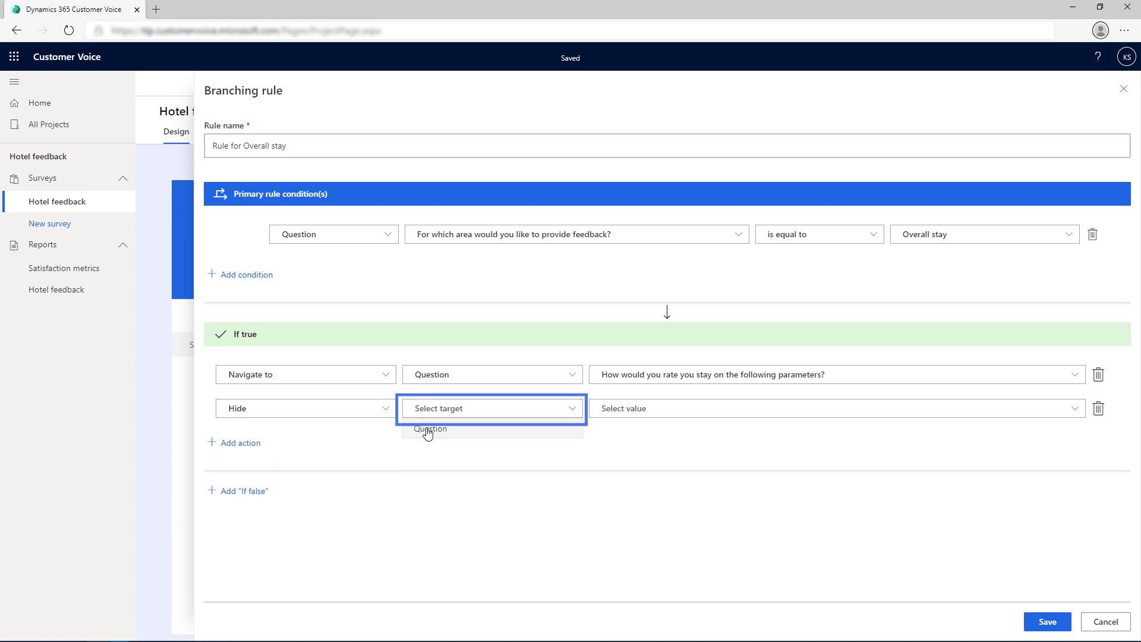
left_click(429, 428)
left_click(615, 412)
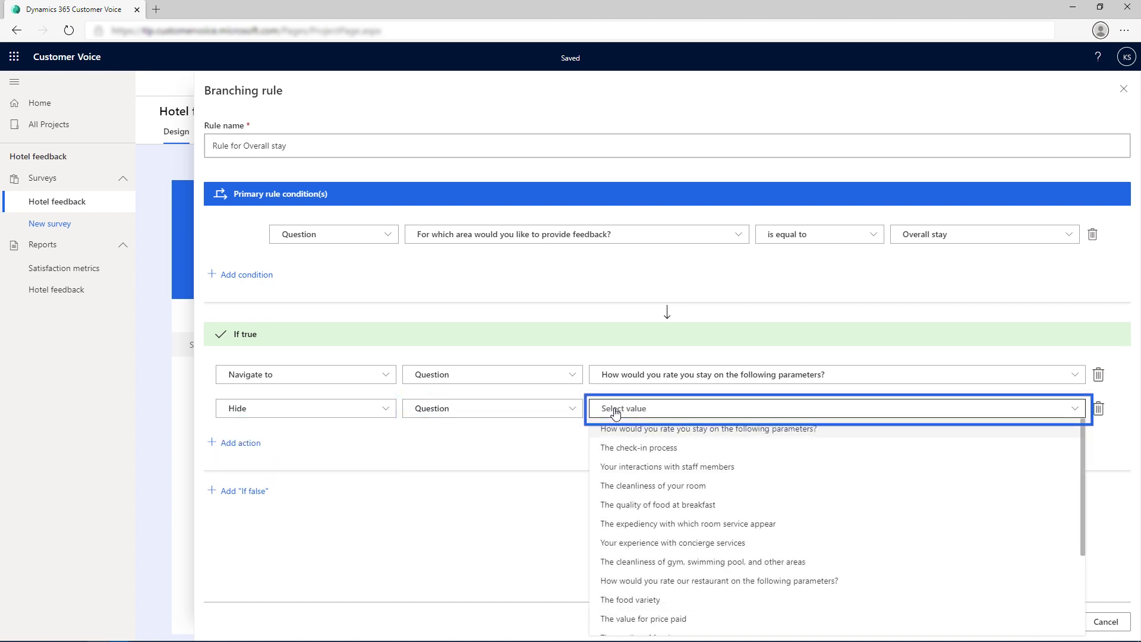
left_click(657, 582)
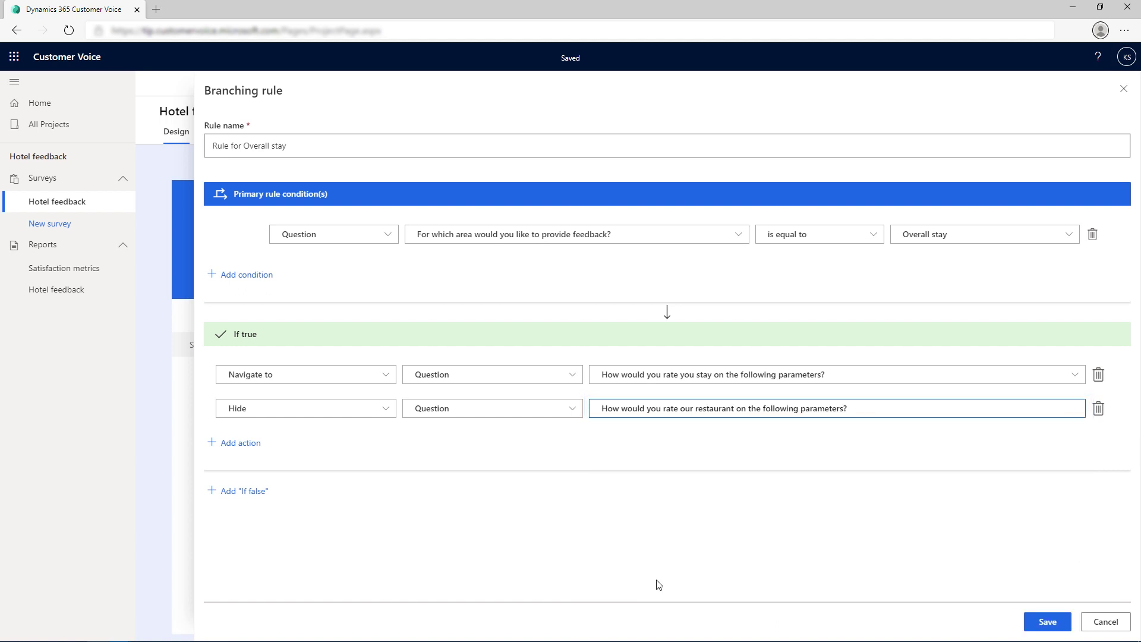
left_click(1042, 623)
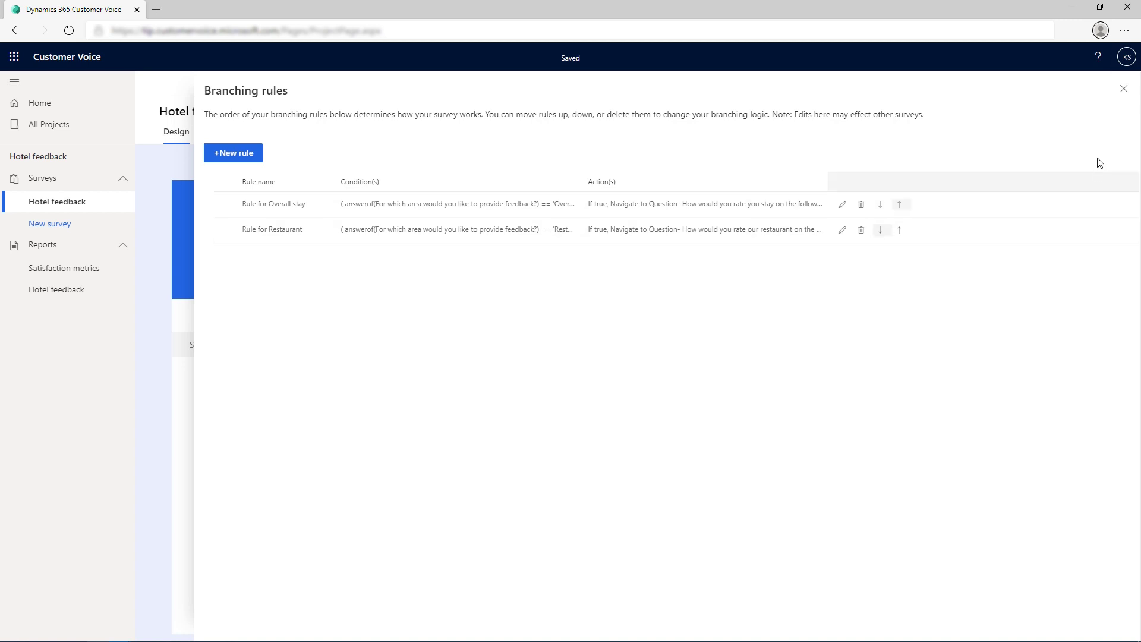
Step: Close the branching rules panel and preview the Hotel feedback survey
left_click(1122, 89)
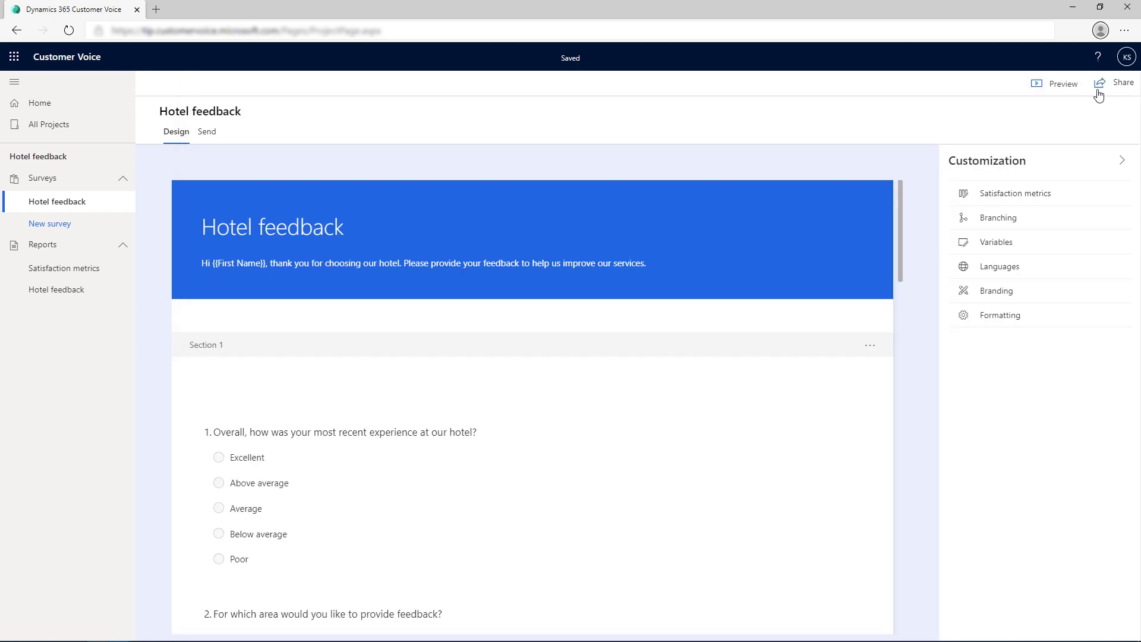
left_click(1056, 87)
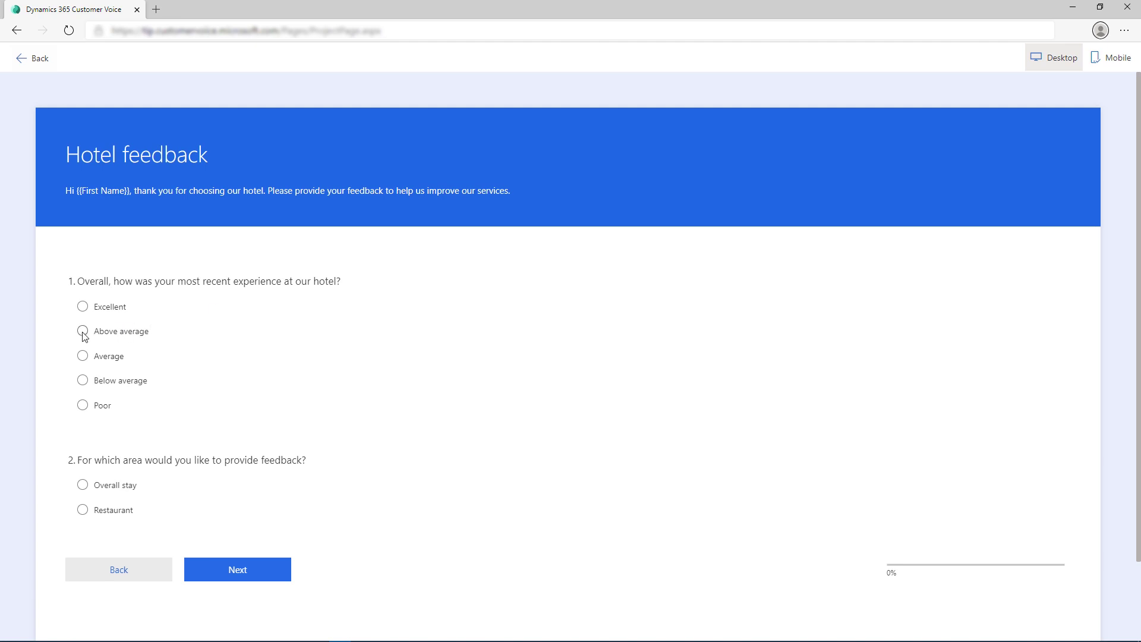
Step: Answer Above average and Overall stay, then rate all seven stay parameters Excellent
left_click(82, 331)
left_click(83, 485)
left_click(199, 567)
left_click(273, 289)
left_click(272, 318)
left_click(273, 354)
left_click(273, 390)
left_click(273, 432)
left_click(272, 473)
left_click(272, 515)
left_click(255, 593)
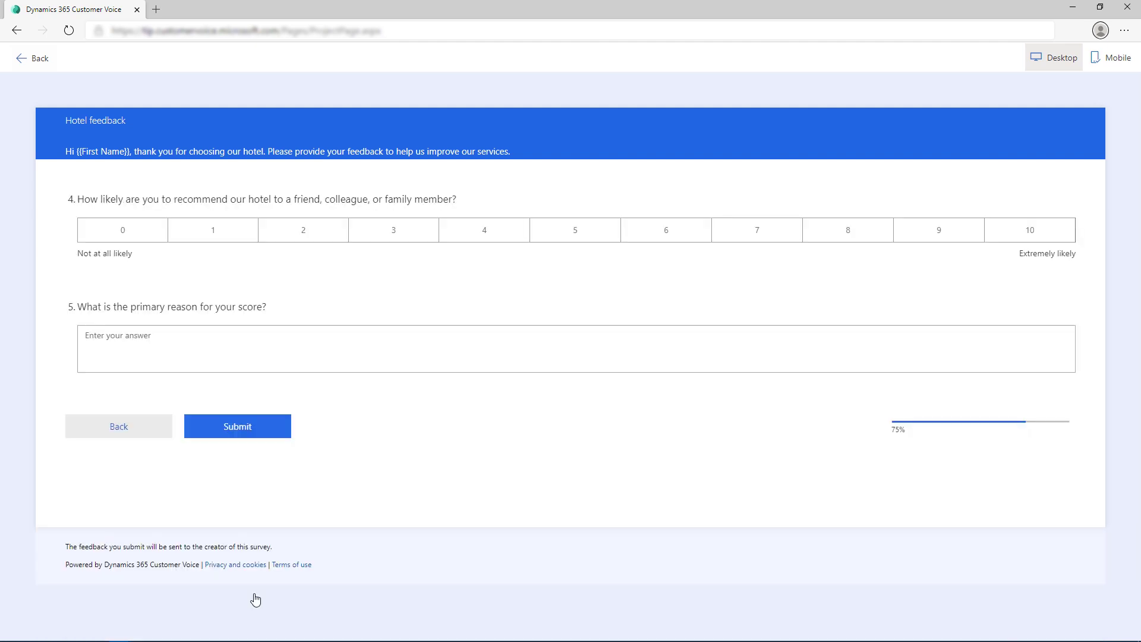
Step: Return to the first page, switch the feedback area to Restaurant and continue
left_click(127, 427)
left_click(114, 591)
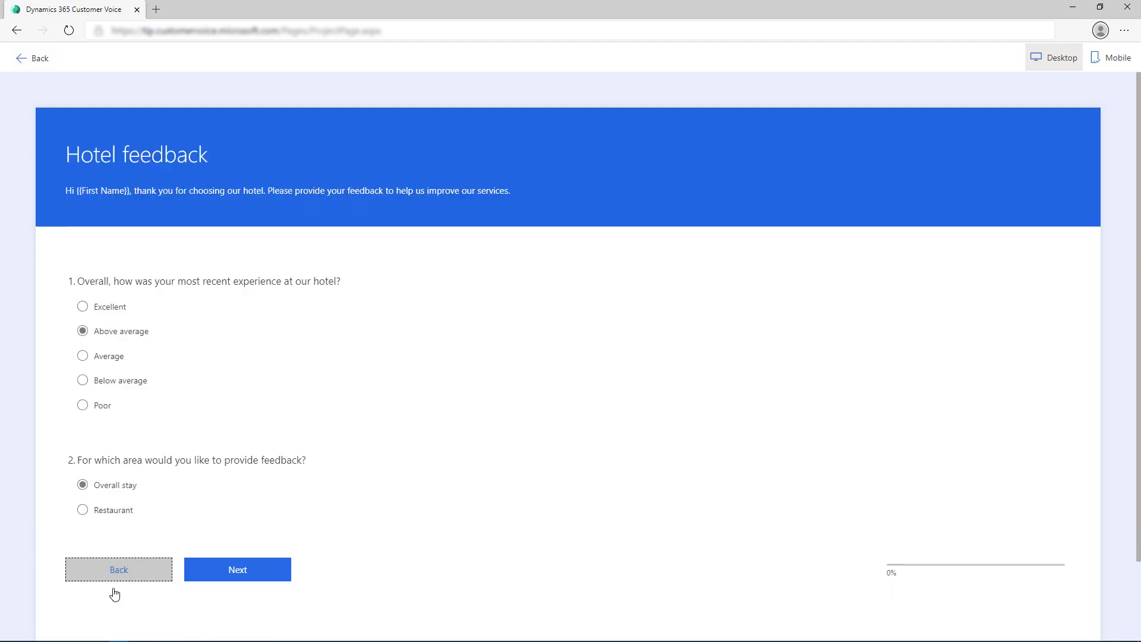
left_click(82, 511)
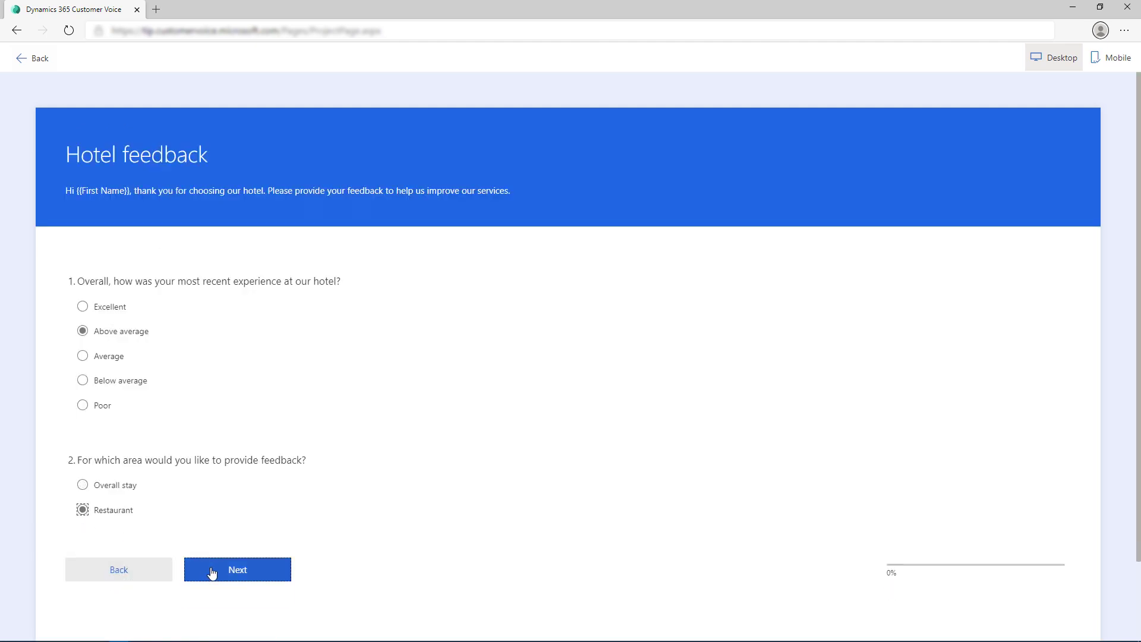
left_click(209, 569)
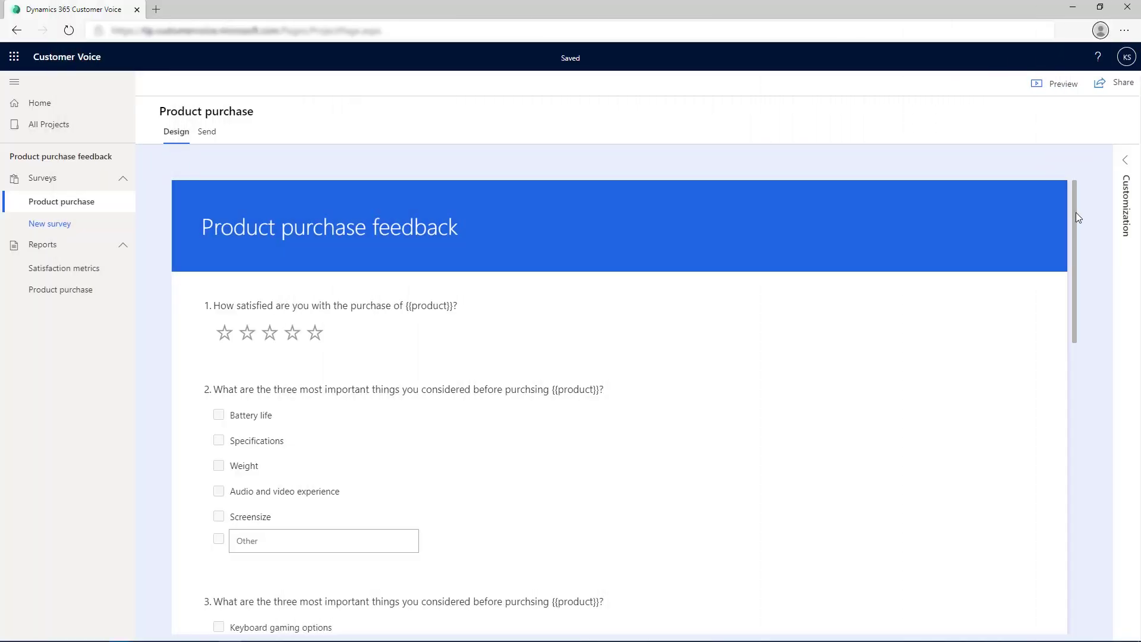
scroll(1076, 212, "down", 1)
left_click_drag(1078, 229, 1074, 443)
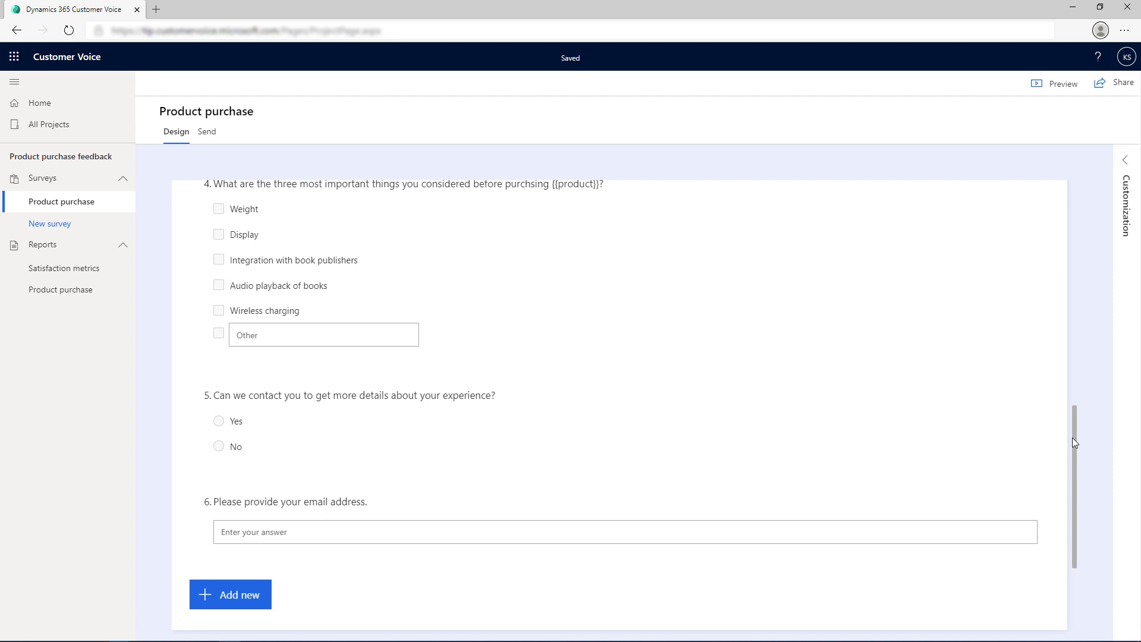
left_click_drag(1073, 440, 1098, 258)
Step: Check question 2's settings, then expand the Product purchase survey's Customization panel
left_click(981, 301)
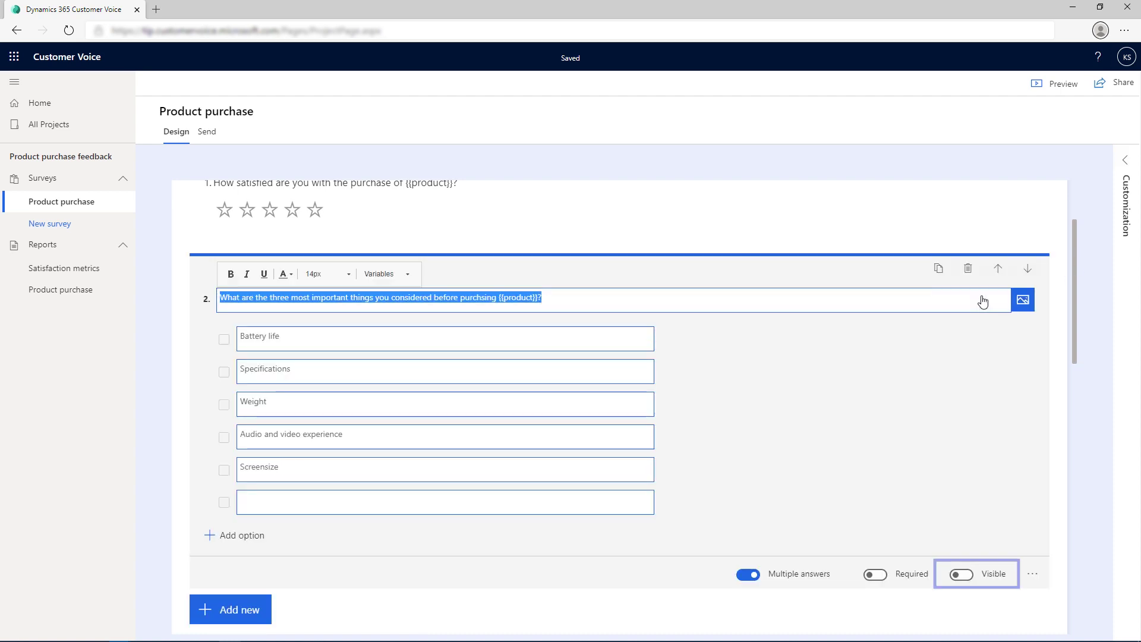
left_click(1088, 302)
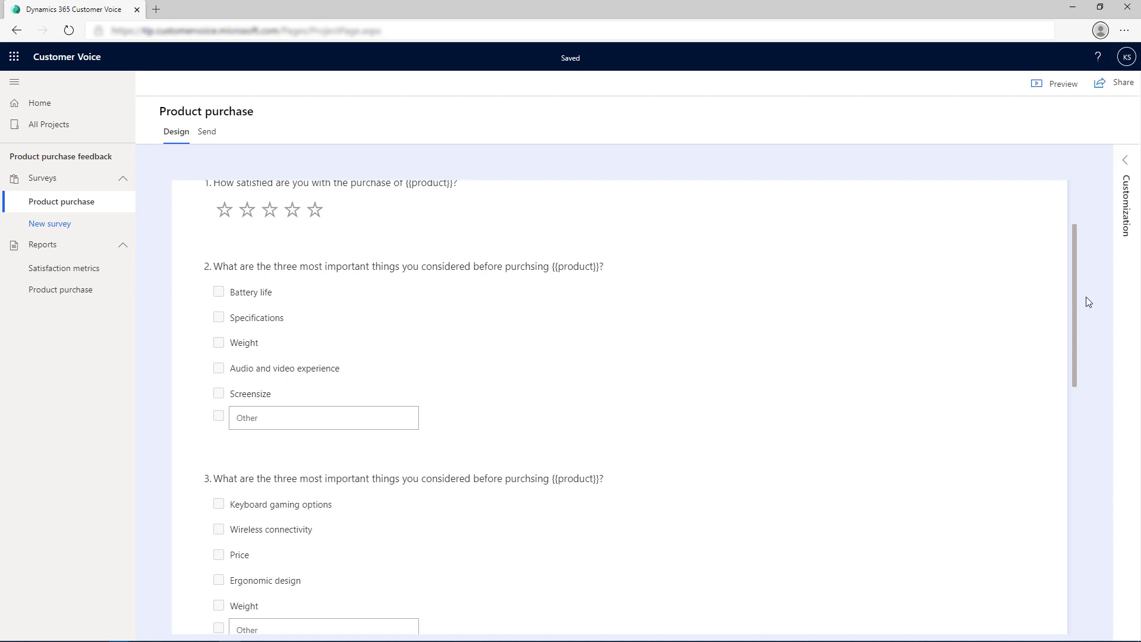
left_click(1125, 161)
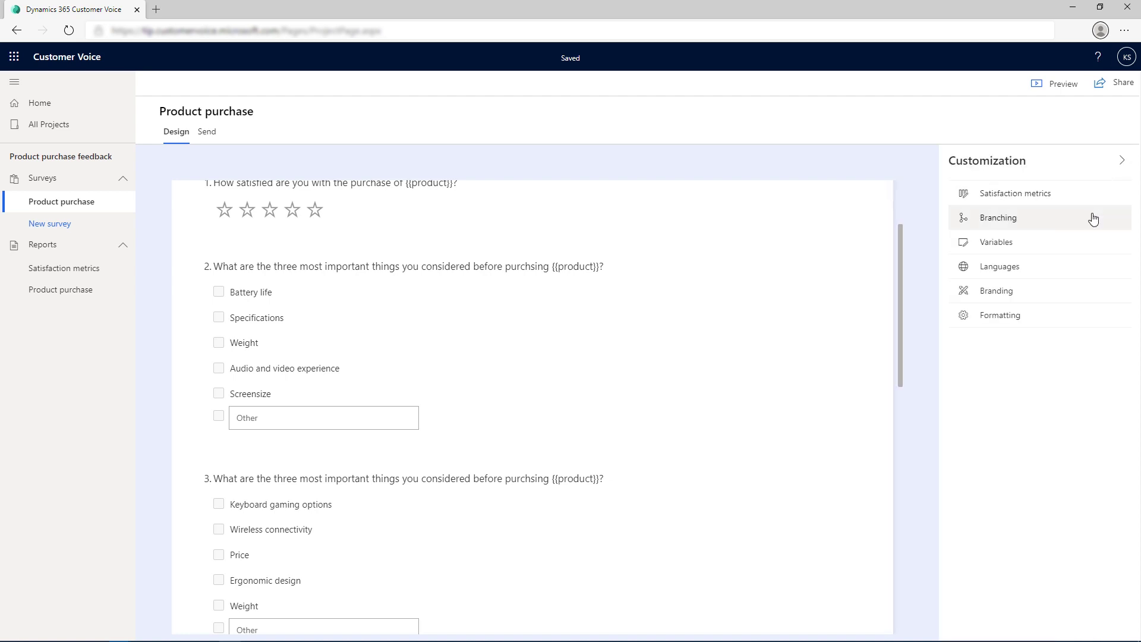
Step: Create a new branching rule named 'Rule for Laptop'
left_click(1095, 217)
left_click(679, 403)
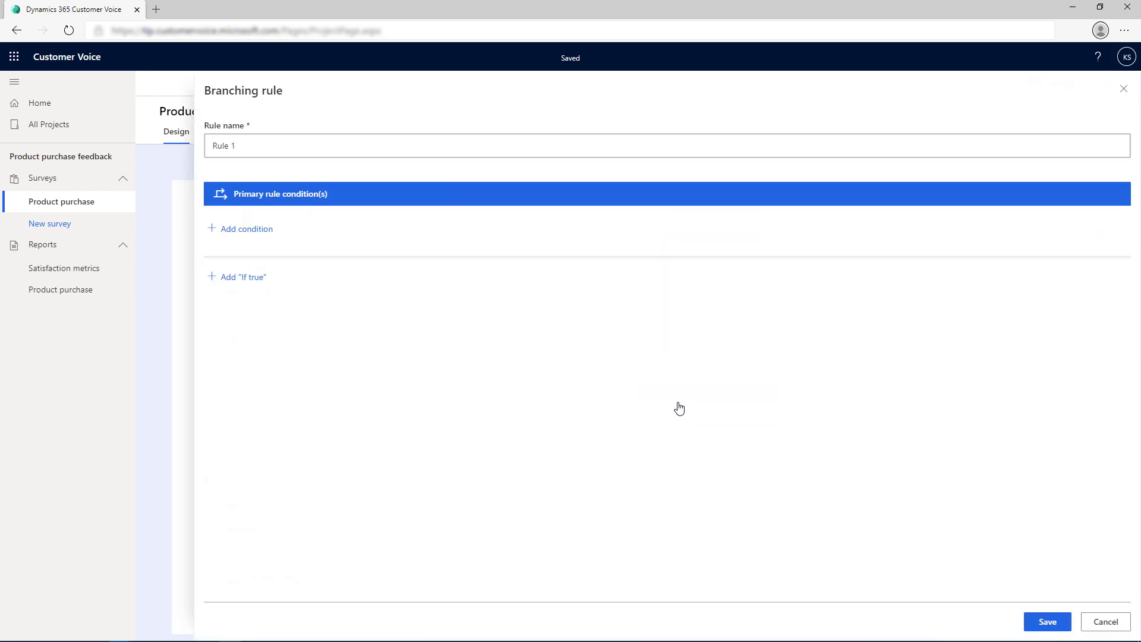
left_click(398, 148)
key("BackSpace")
type("for Laptop")
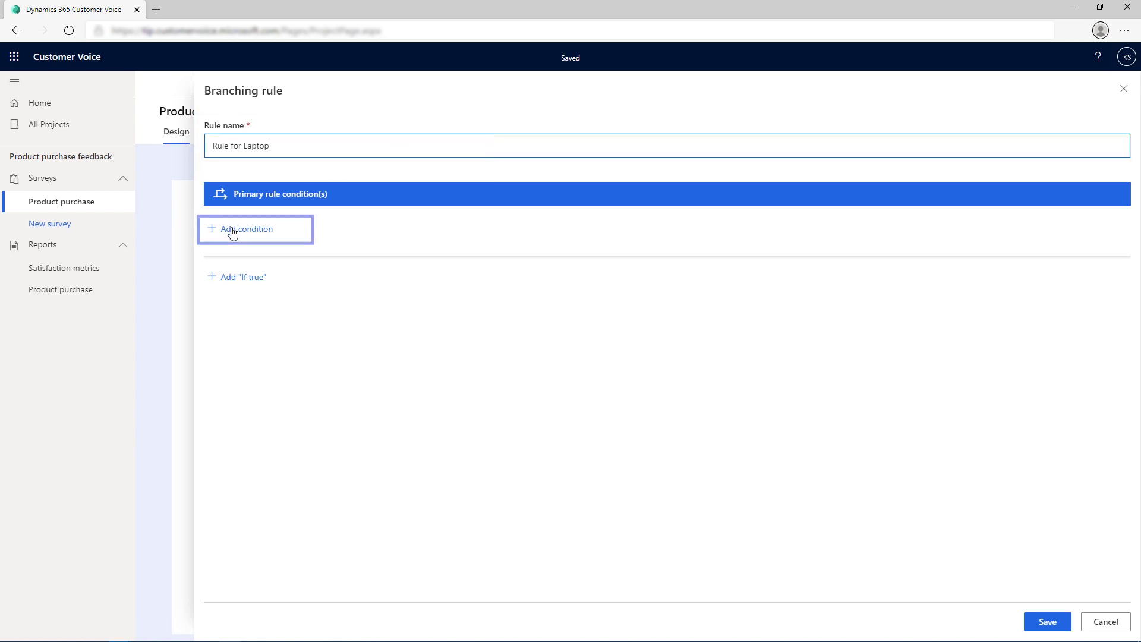
Step: Add the condition survey variable product equals 'laptop', plus an If true branch
left_click(231, 229)
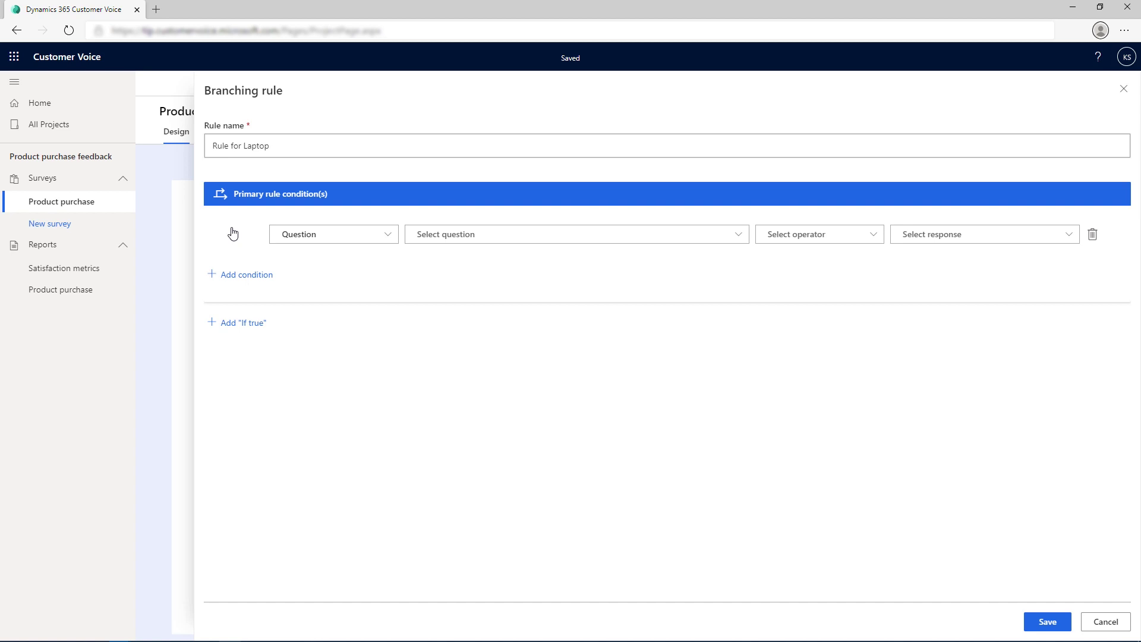
left_click(285, 238)
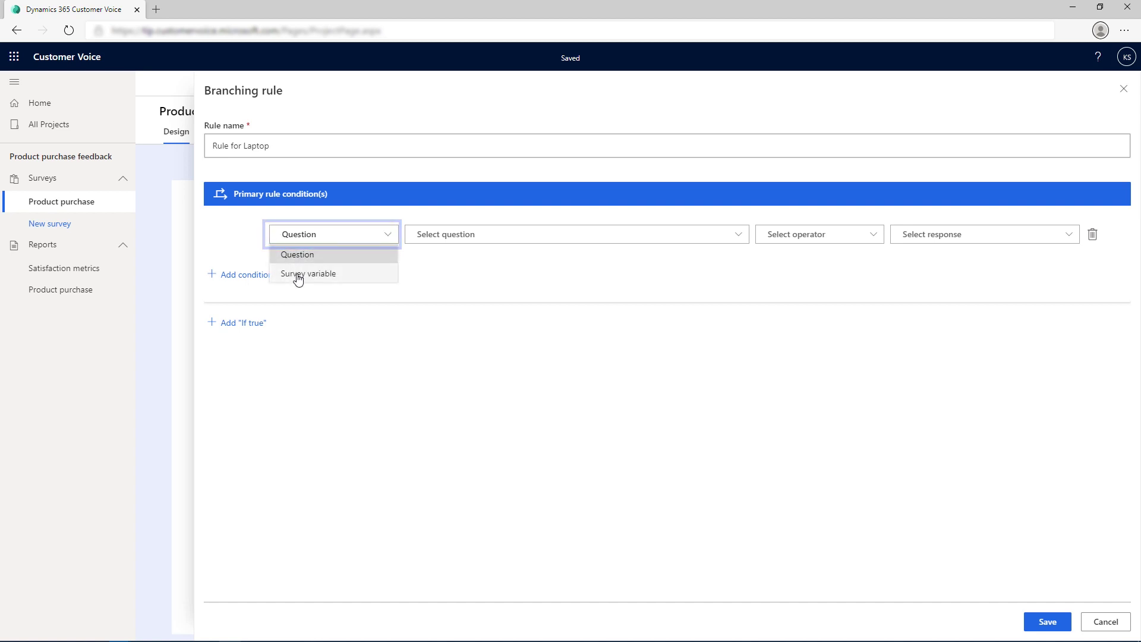
left_click(299, 278)
left_click(441, 234)
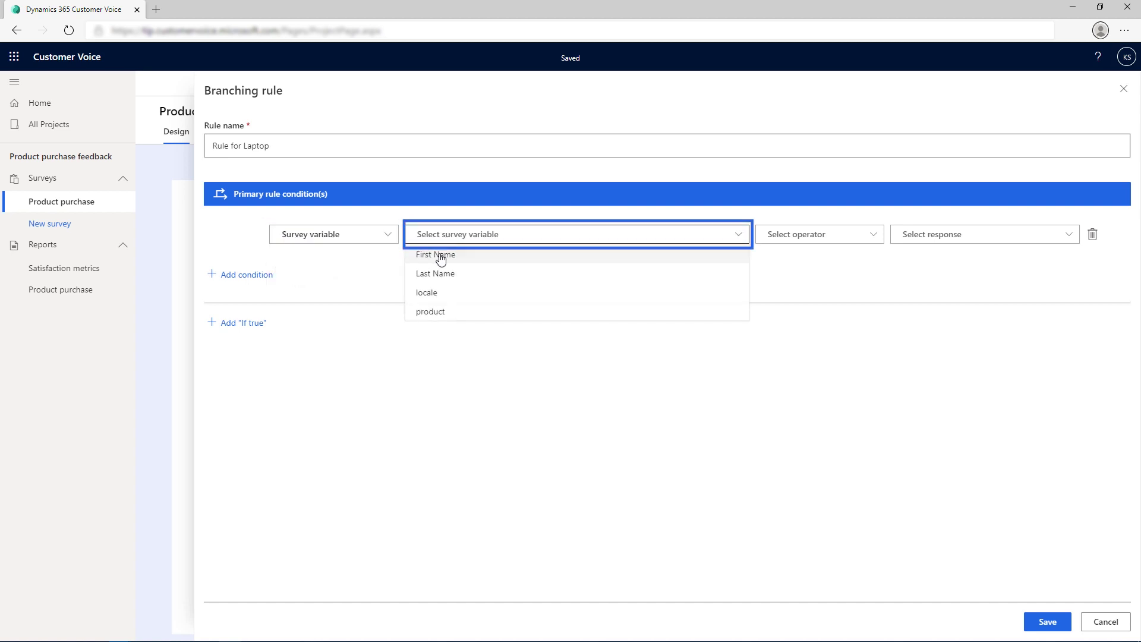
left_click(430, 313)
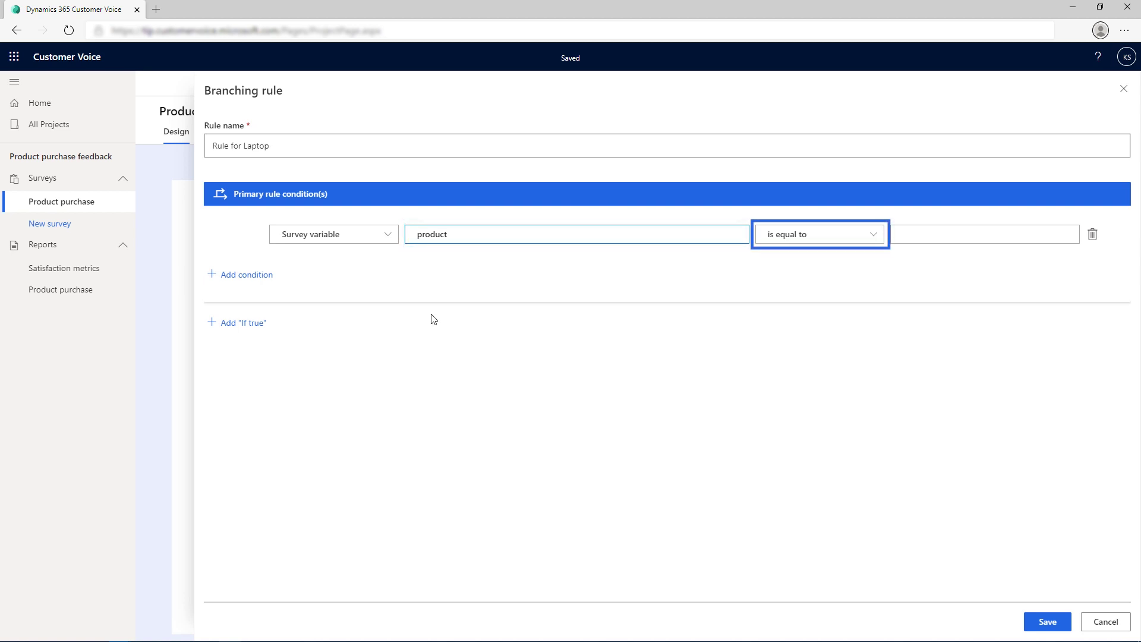
left_click(915, 234)
type("laptop")
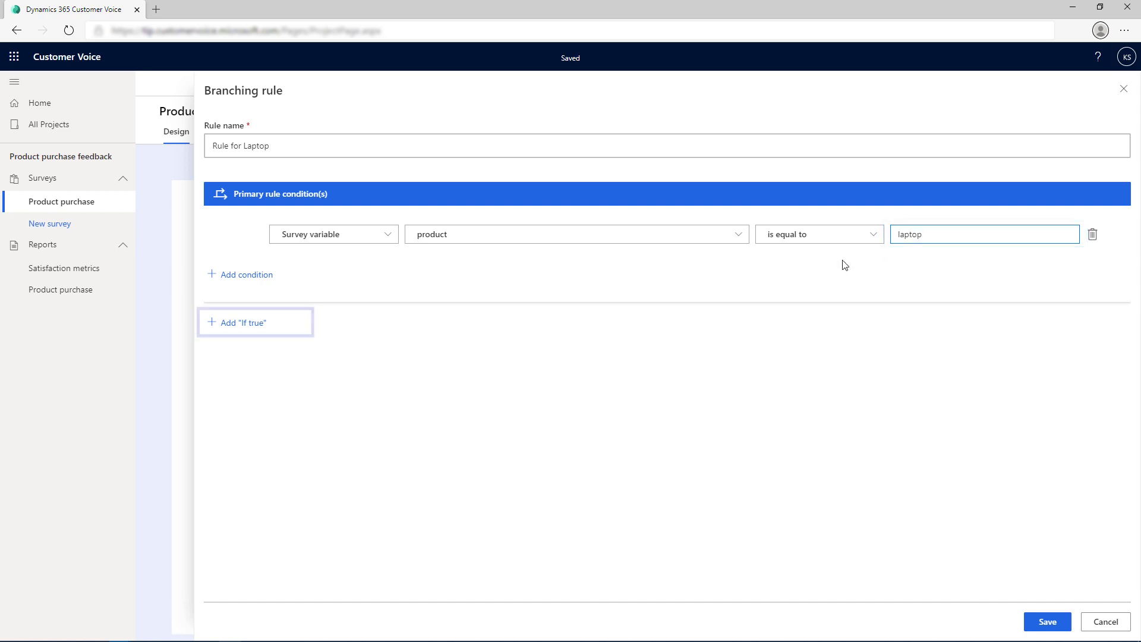
left_click(257, 324)
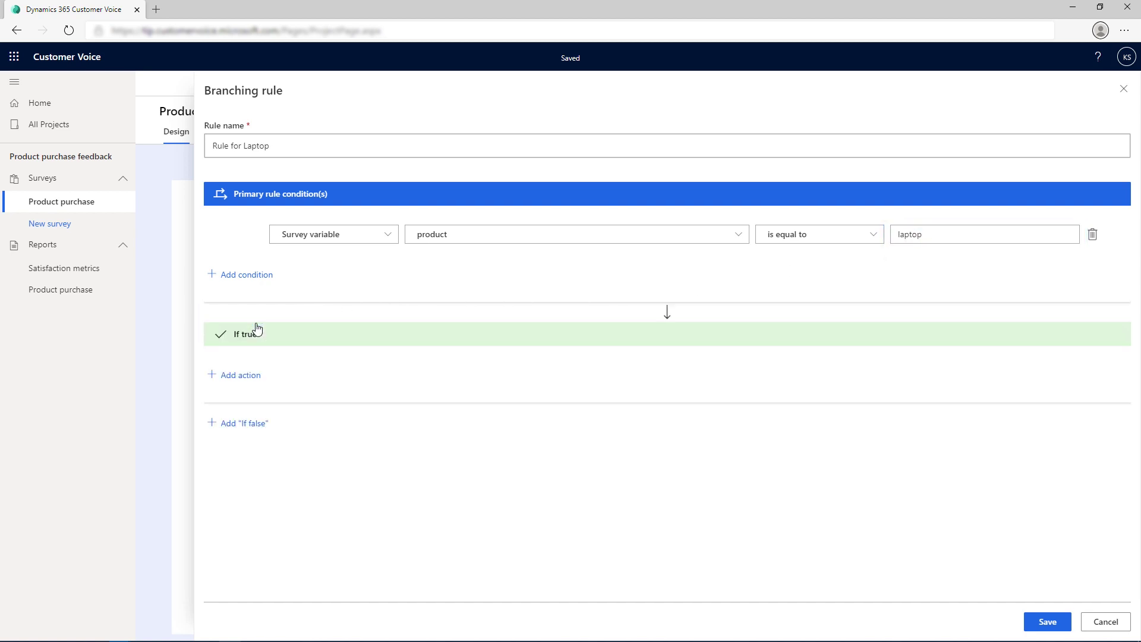
Step: Make the If true branch show the first laptop considerations question
left_click(240, 381)
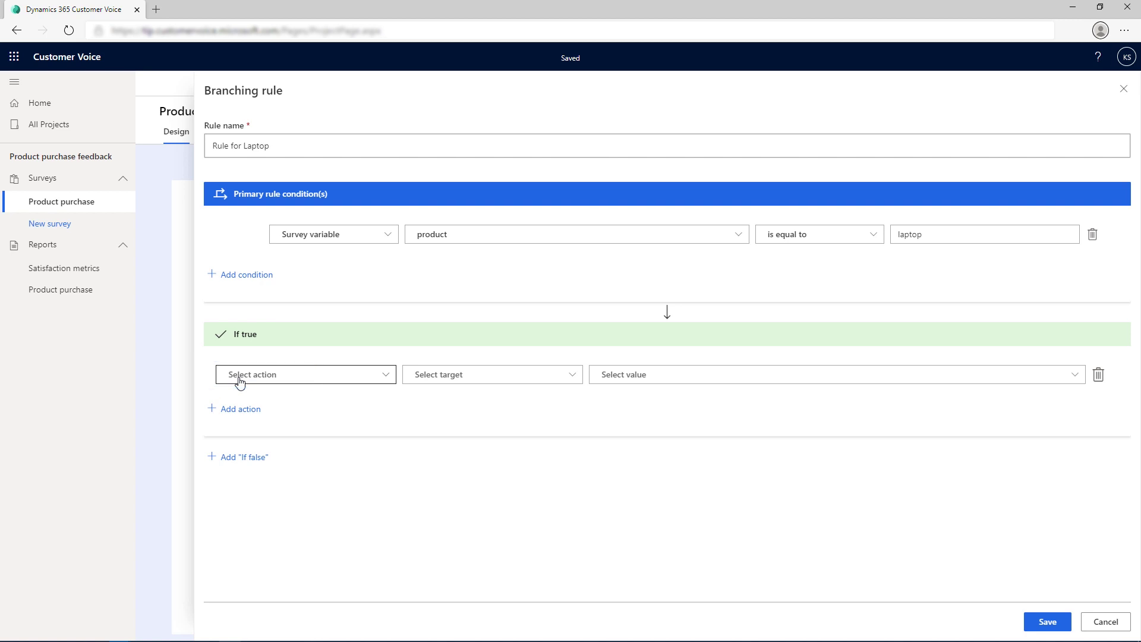
left_click(282, 381)
left_click(280, 395)
left_click(424, 380)
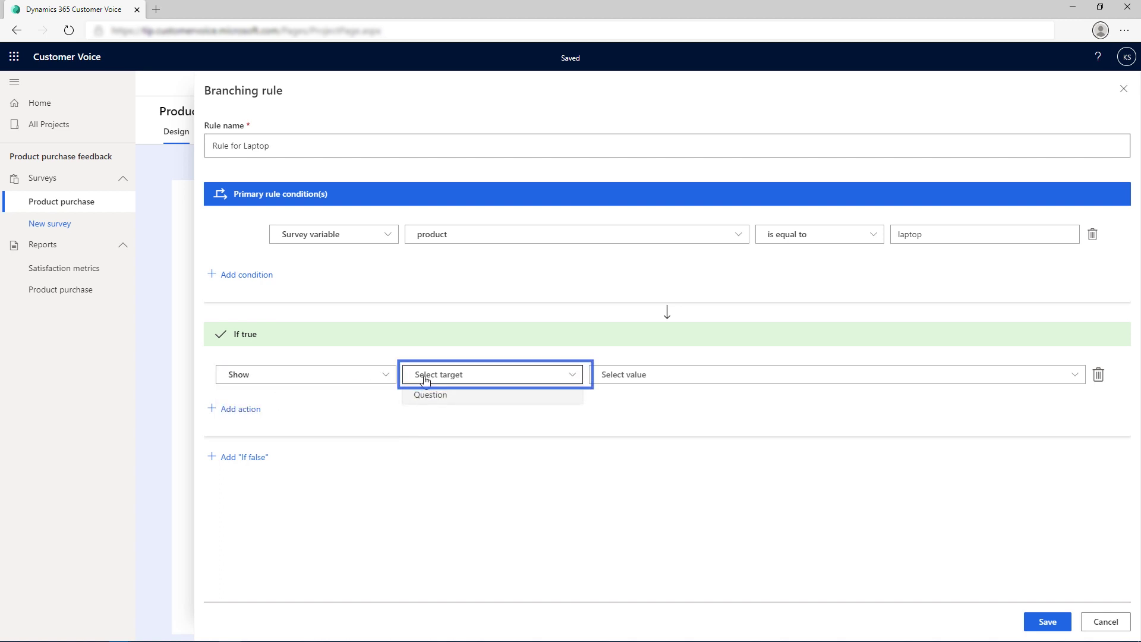
left_click(428, 398)
left_click(605, 379)
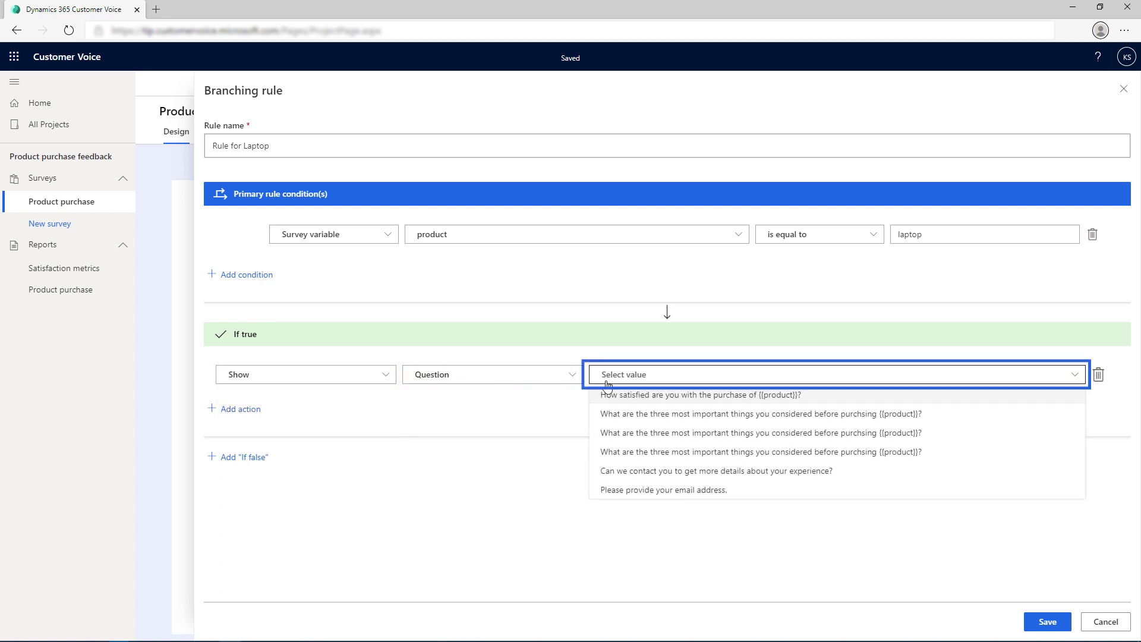
left_click(612, 416)
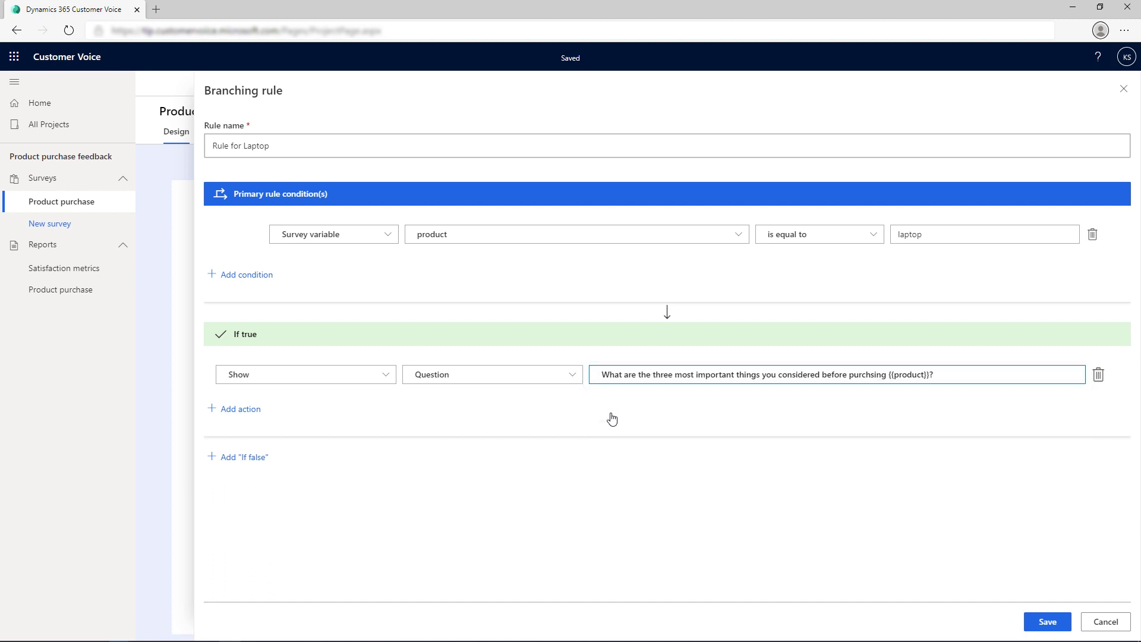
Step: Add an If false branch hiding that question, save, and start a new rule
left_click(246, 458)
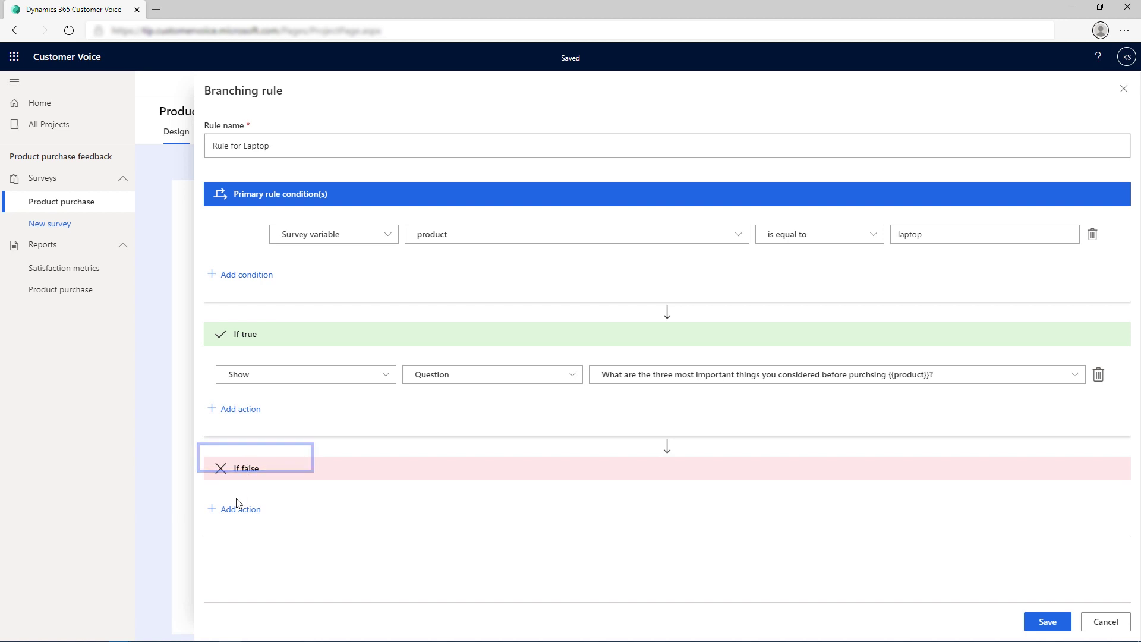
left_click(233, 515)
left_click(241, 545)
left_click(447, 515)
left_click(439, 529)
left_click(617, 514)
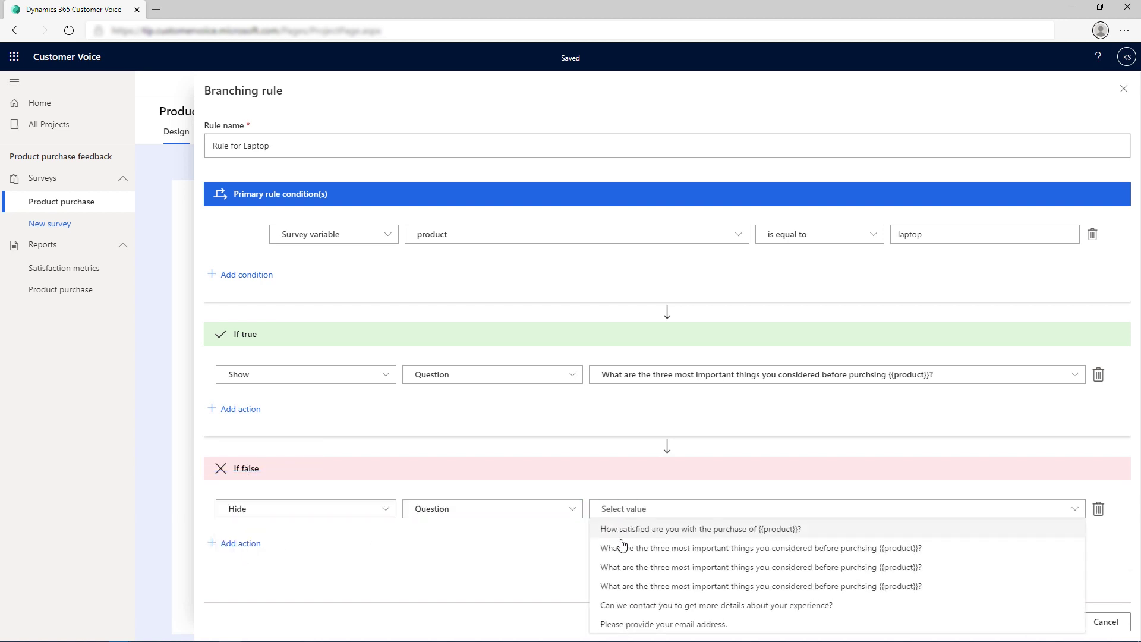
left_click(622, 548)
left_click(1037, 622)
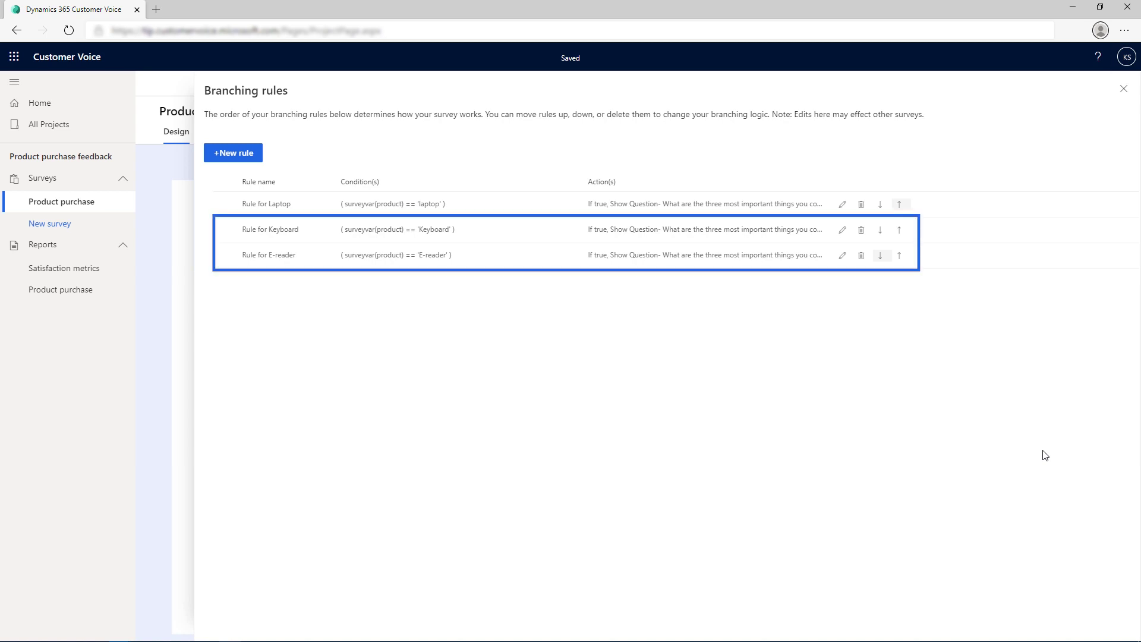
left_click(234, 154)
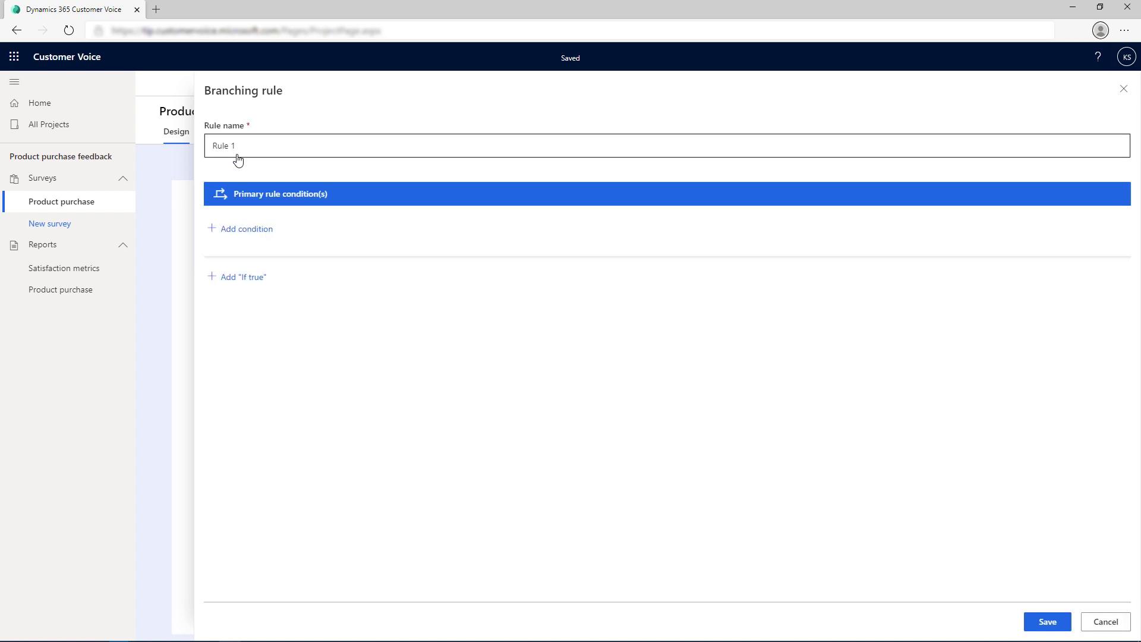
Step: Name the rule 'Rule for E-mail address' with condition contact question equals Yes
left_click(245, 146)
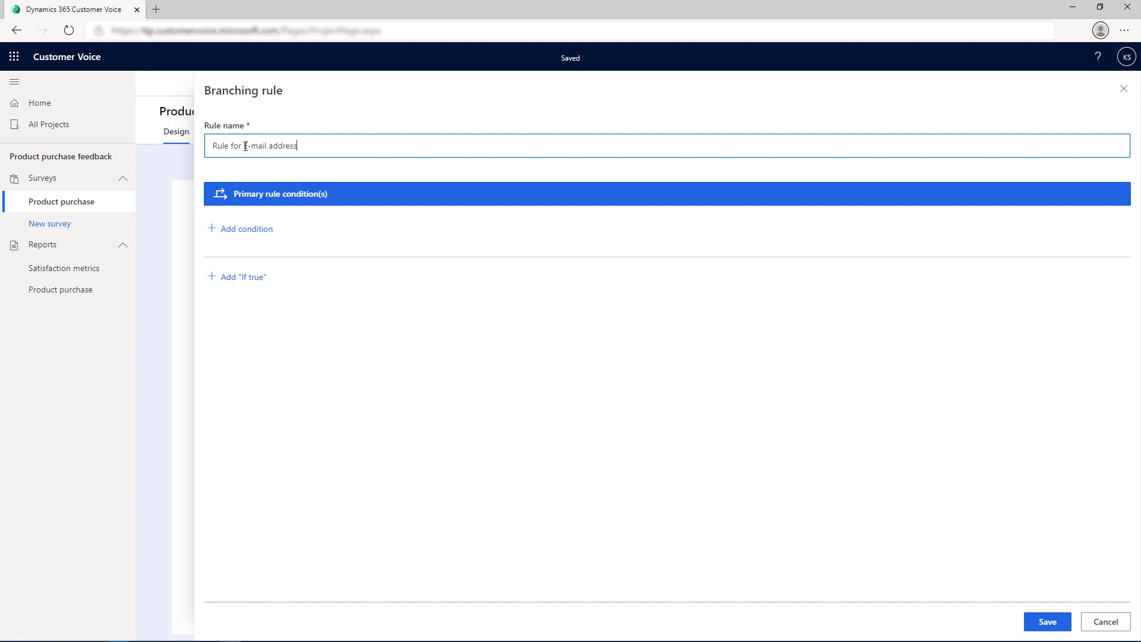
left_click(247, 230)
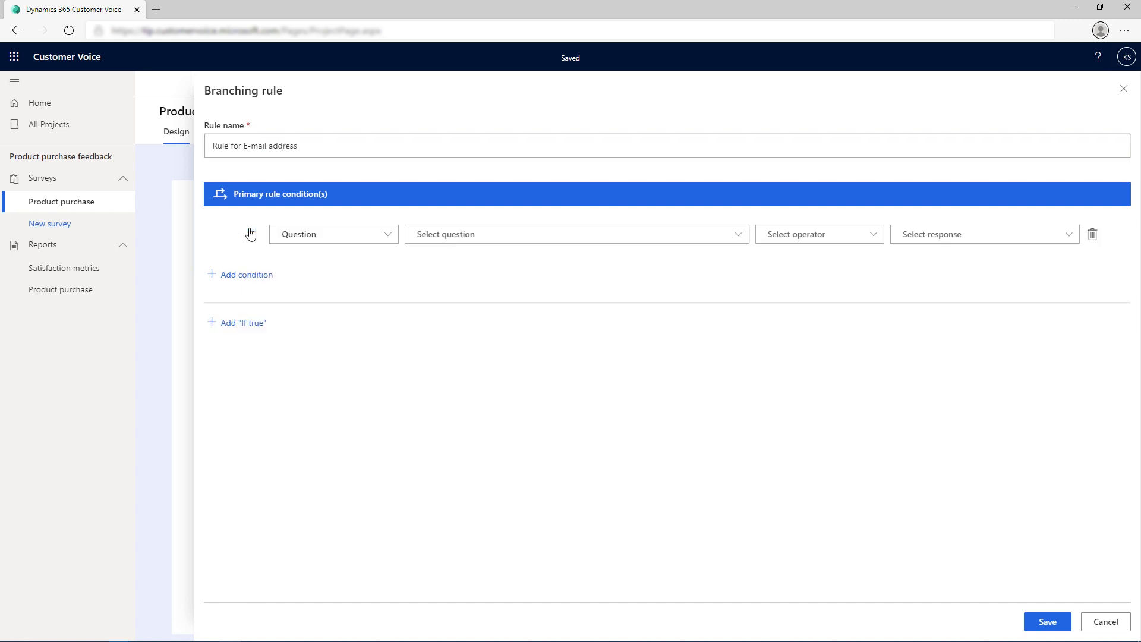
left_click(526, 239)
left_click(516, 332)
left_click(935, 234)
left_click(932, 255)
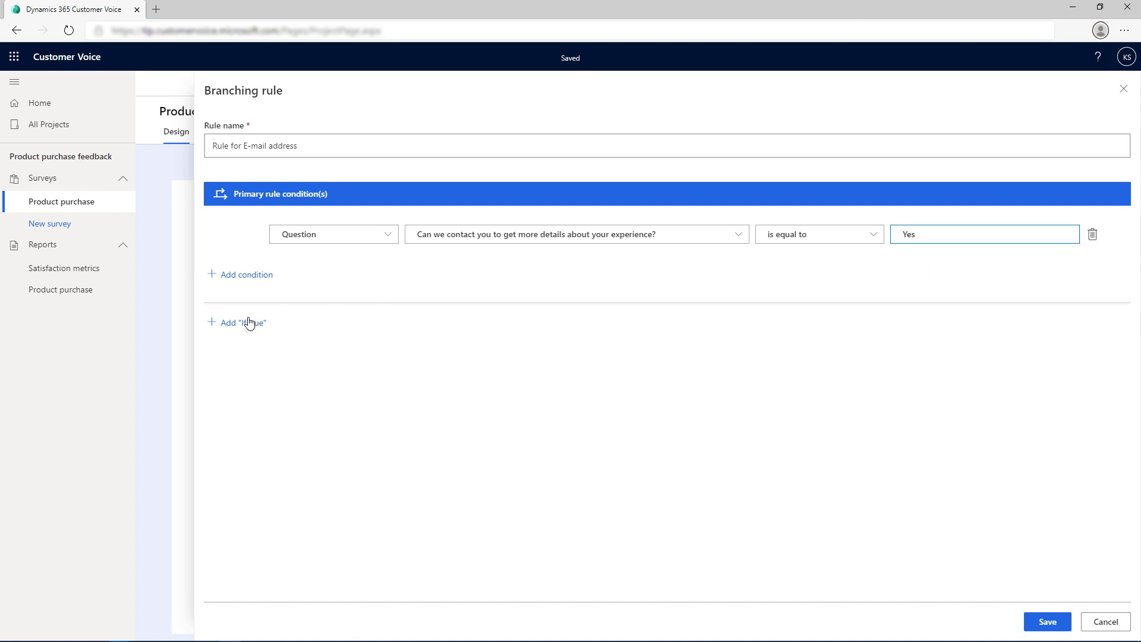
left_click(236, 324)
Step: Make the If true branch show the email address question
left_click(238, 374)
left_click(257, 377)
left_click(283, 392)
left_click(441, 374)
left_click(440, 395)
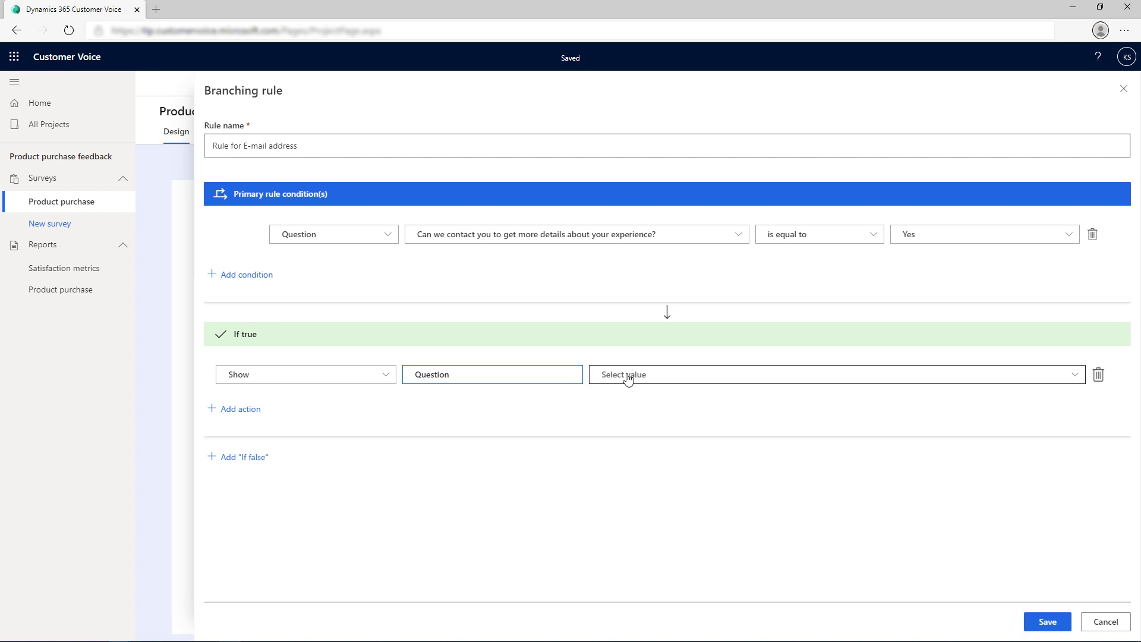
left_click(629, 374)
left_click(629, 395)
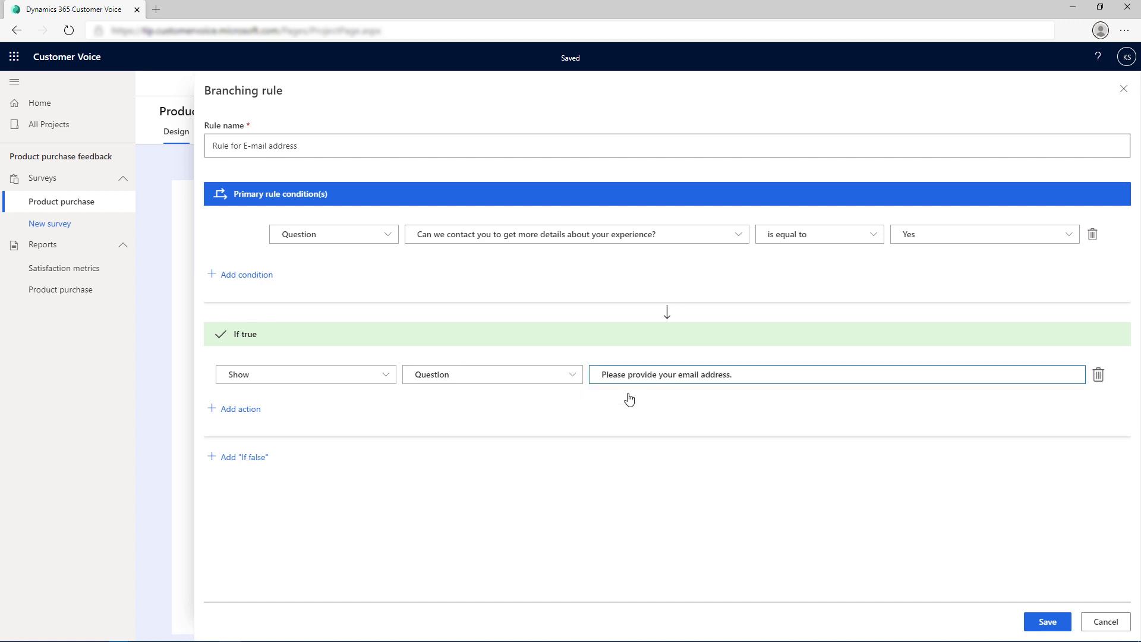
Step: Add an If false branch hiding the email question, save, and close branching
left_click(253, 458)
left_click(240, 511)
left_click(280, 510)
left_click(263, 547)
left_click(440, 511)
left_click(451, 533)
left_click(632, 509)
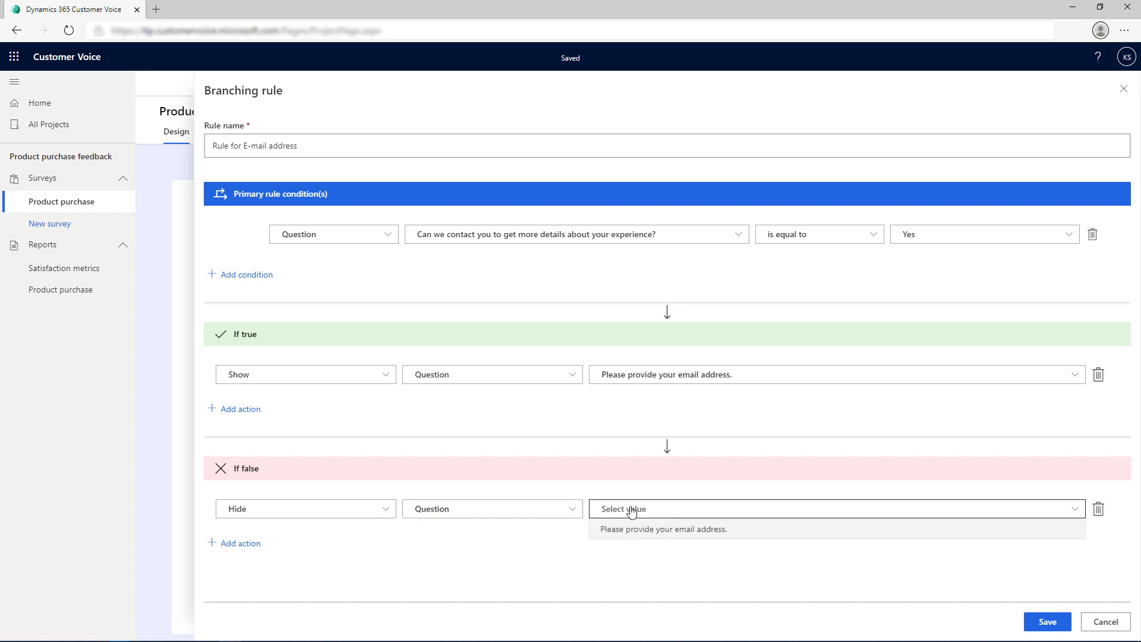
left_click(629, 530)
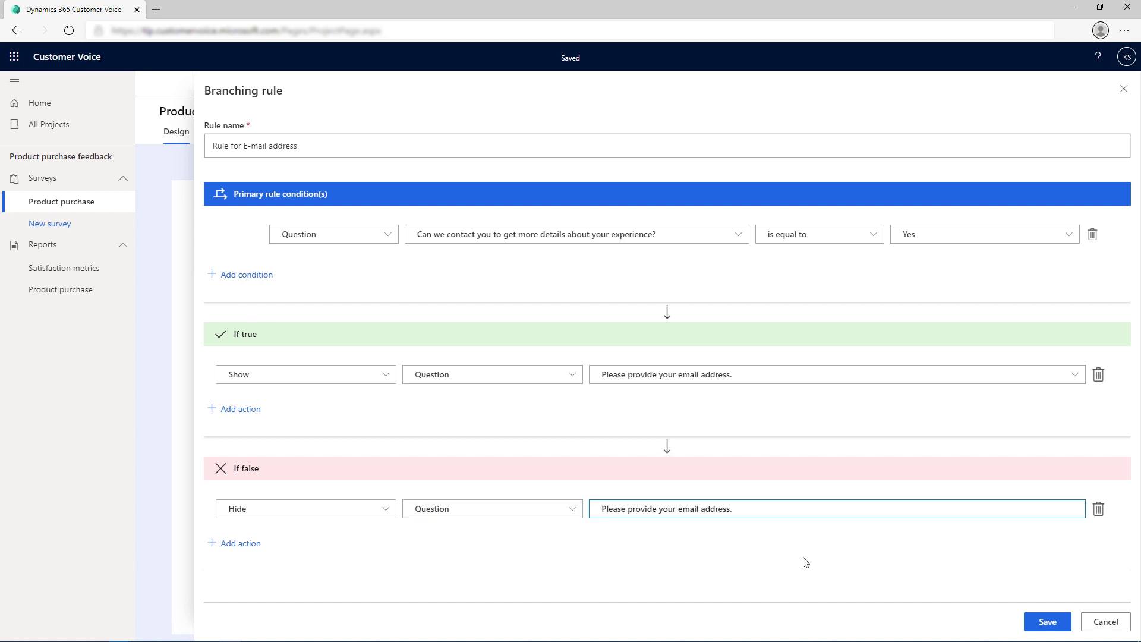
left_click(1048, 621)
left_click(1123, 89)
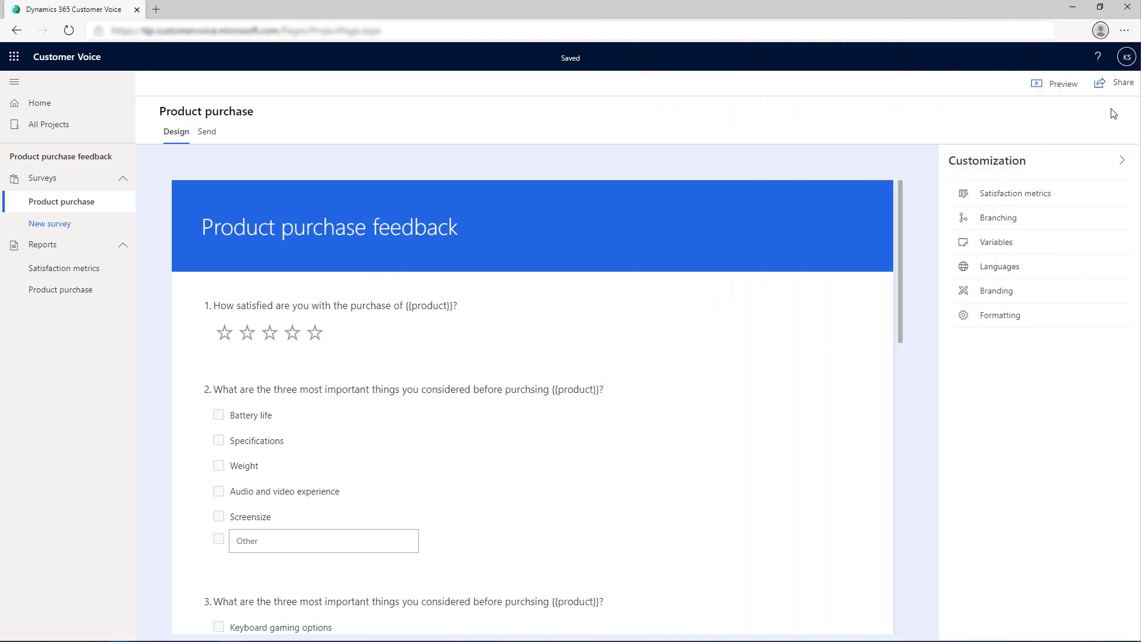
Step: Set the product survey variable's default value to Keyboard and save it
left_click(999, 242)
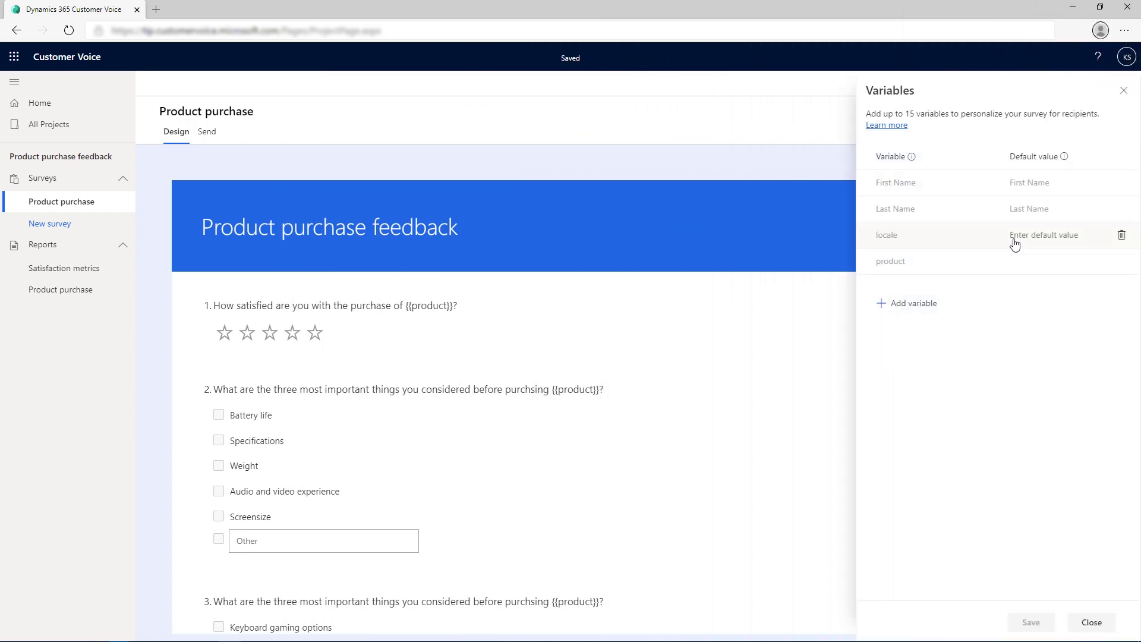
left_click(999, 265)
type("Keyboard")
left_click(1031, 622)
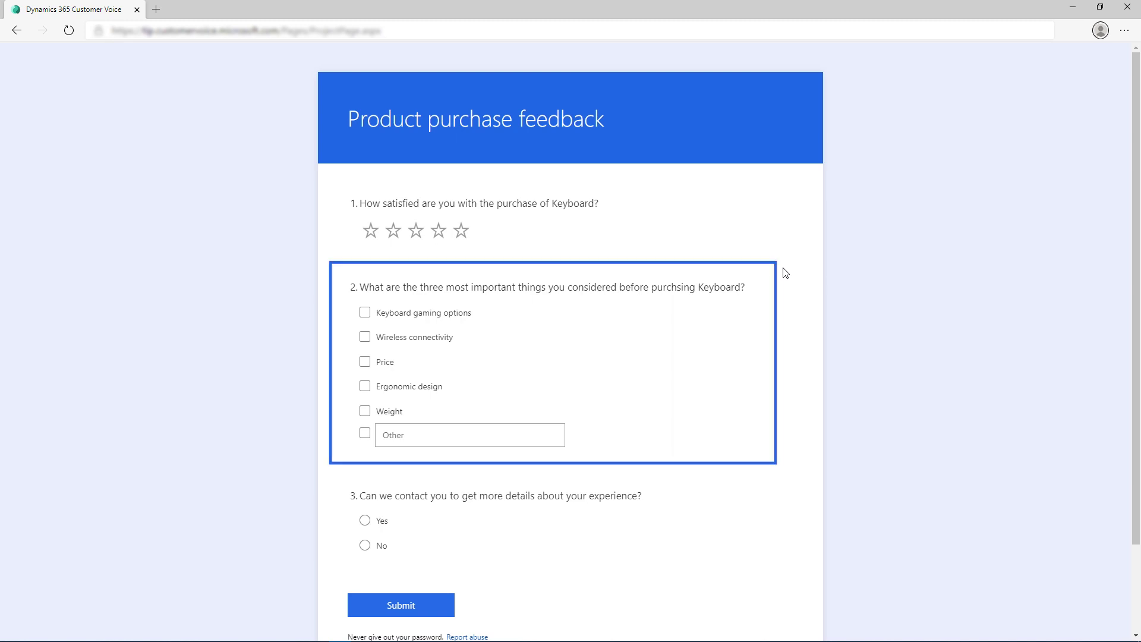
Step: In the preview, answer Yes to question 3 and type a sample email address into question 4
left_click(368, 522)
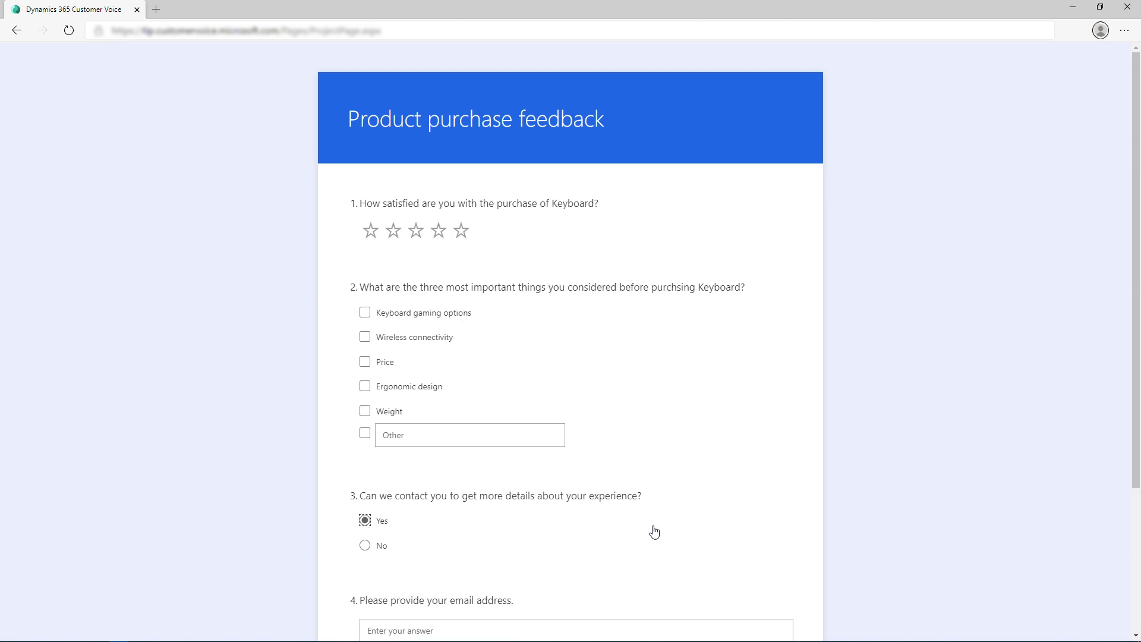
scroll(654, 531, "down", 3)
left_click(576, 456)
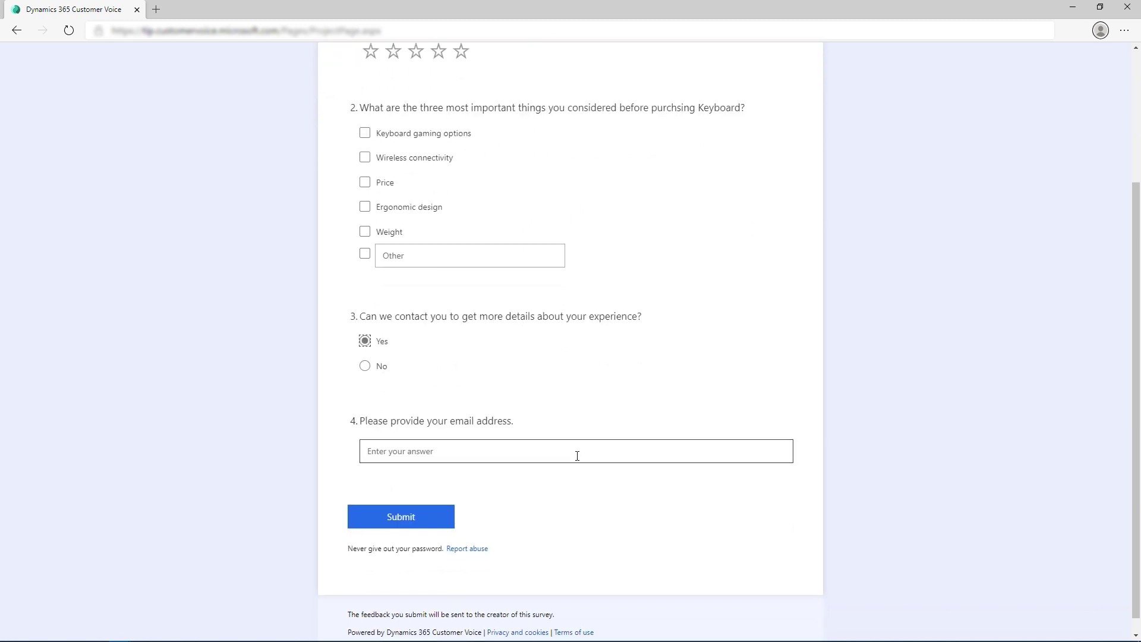
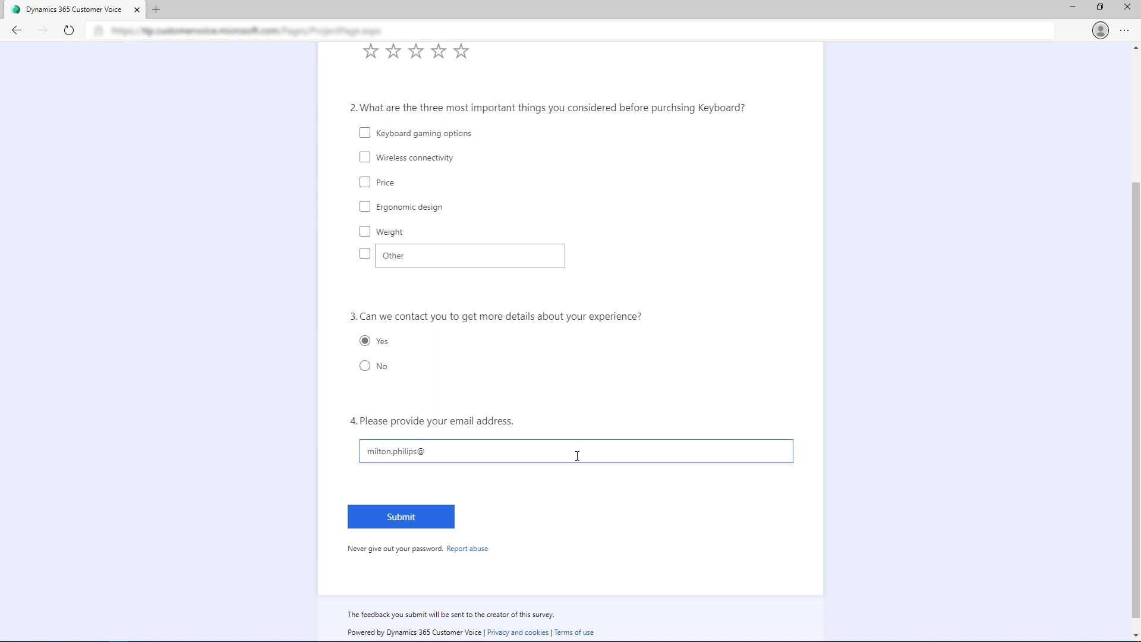